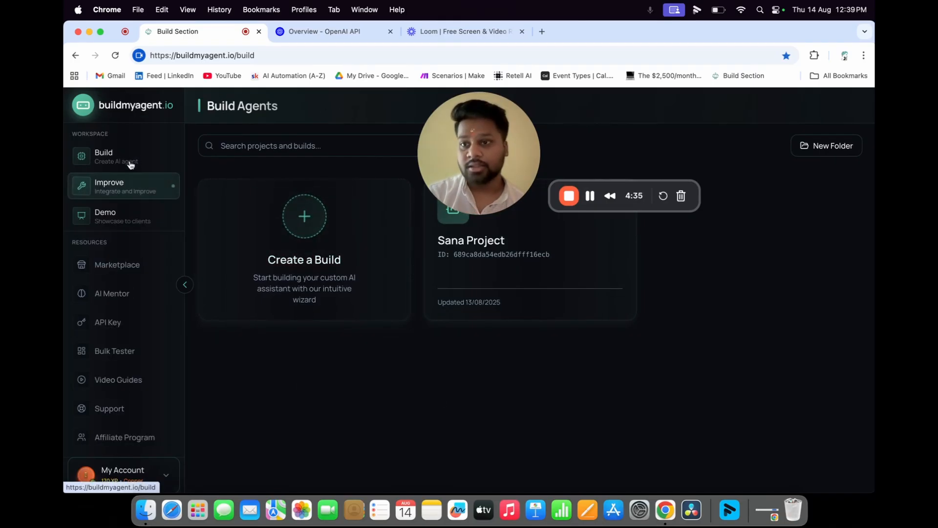
- Start a new build with Sales AI as the agent type
{"action": "left_click", "coordinate": [310, 228]}
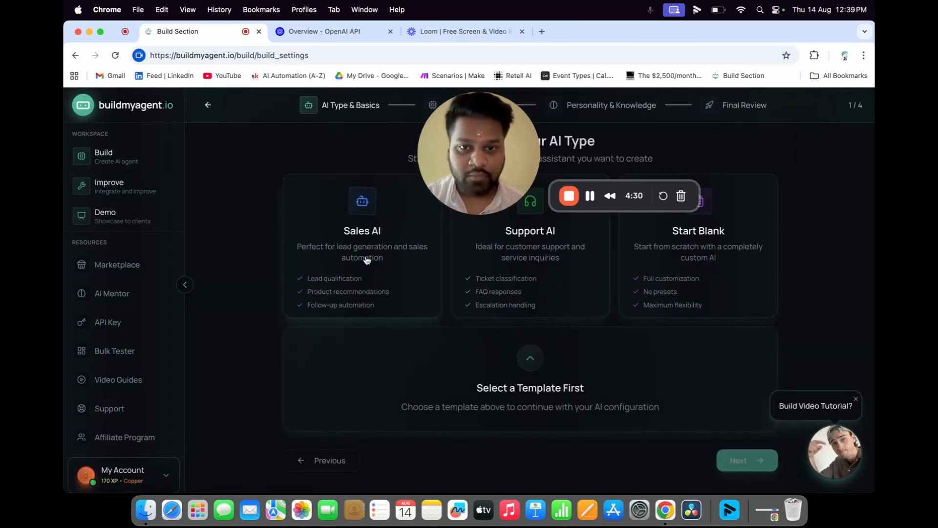
{"action": "left_click", "coordinate": [367, 260]}
{"action": "scroll", "coordinate": [368, 263], "scroll_direction": "down", "scroll_amount": 1}
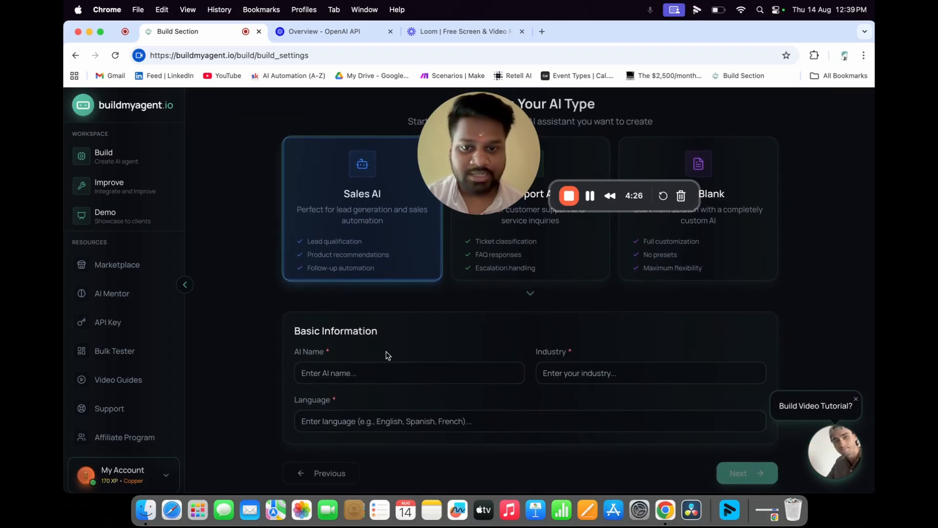
- Name the AI 'Raj Ai', set industry Real estate and language English, then continue
{"action": "left_click", "coordinate": [372, 373]}
{"action": "left_click", "coordinate": [381, 246]}
{"action": "type", "text": "Ai"}
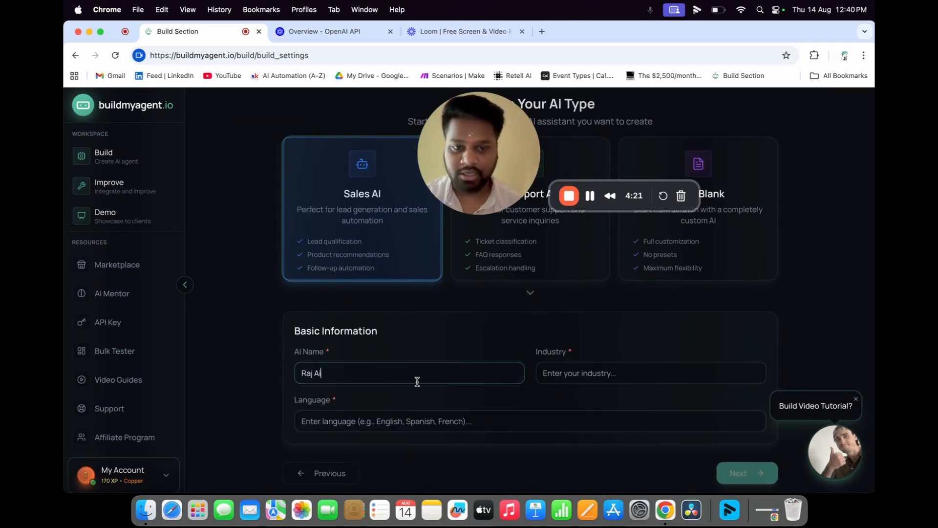
{"action": "left_click", "coordinate": [616, 375]}
{"action": "left_click", "coordinate": [621, 400]}
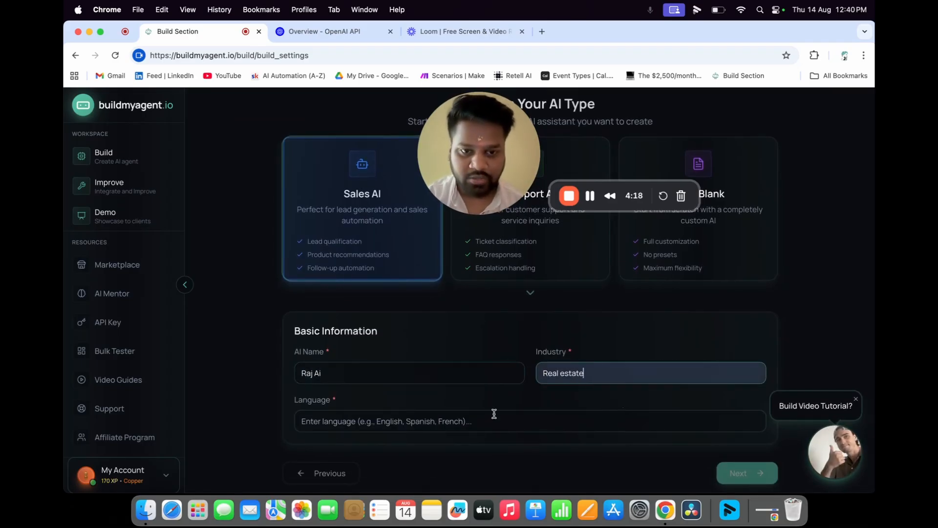
{"action": "left_click", "coordinate": [458, 416]}
{"action": "left_click", "coordinate": [414, 448]}
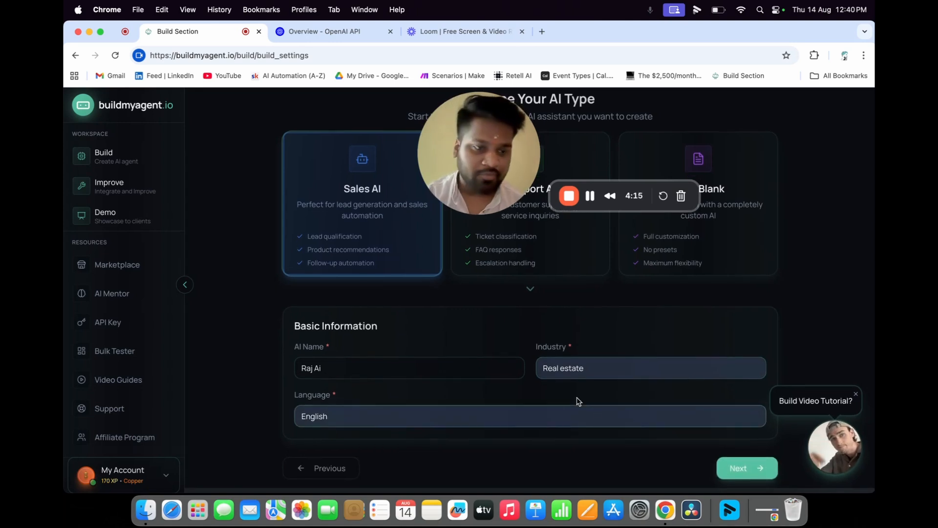
{"action": "left_click", "coordinate": [738, 473]}
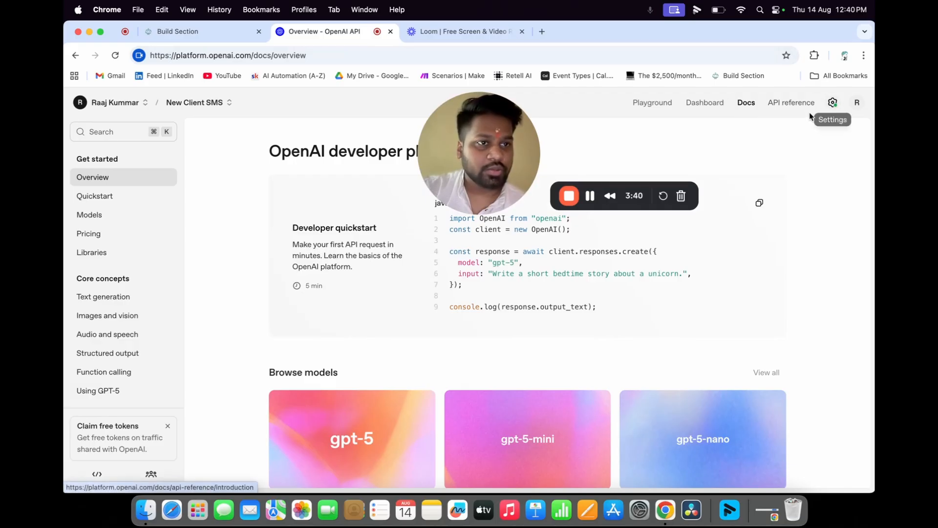
- Open the organization's Billing overview in OpenAI Platform settings
{"action": "left_click", "coordinate": [833, 103]}
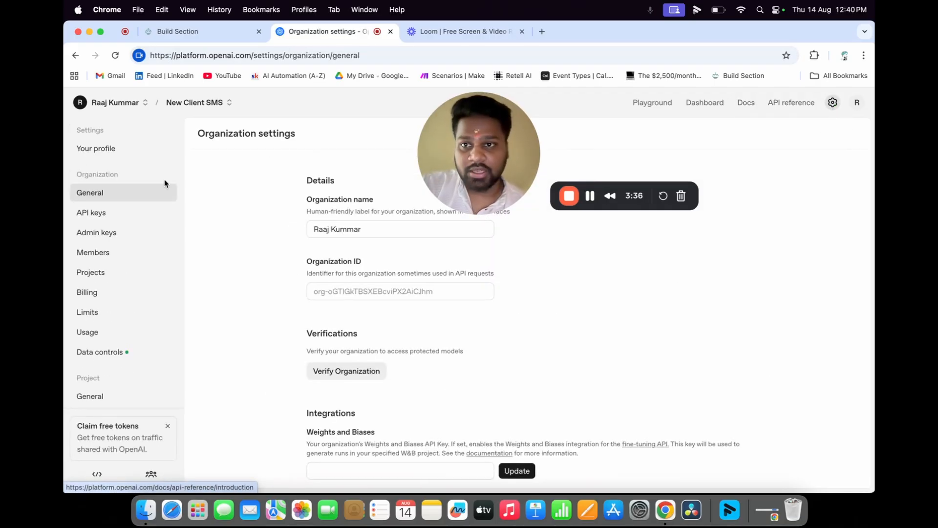
{"action": "left_click", "coordinate": [130, 295]}
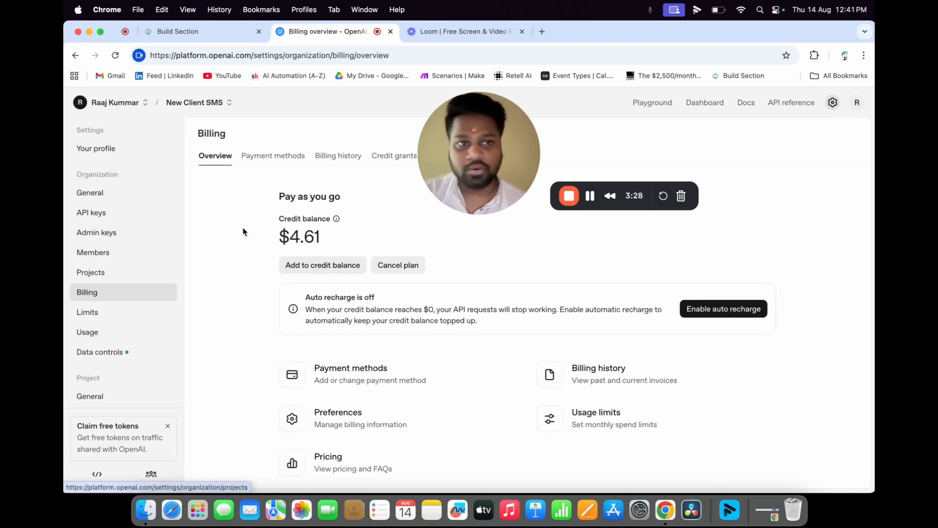
{"action": "left_click", "coordinate": [833, 102]}
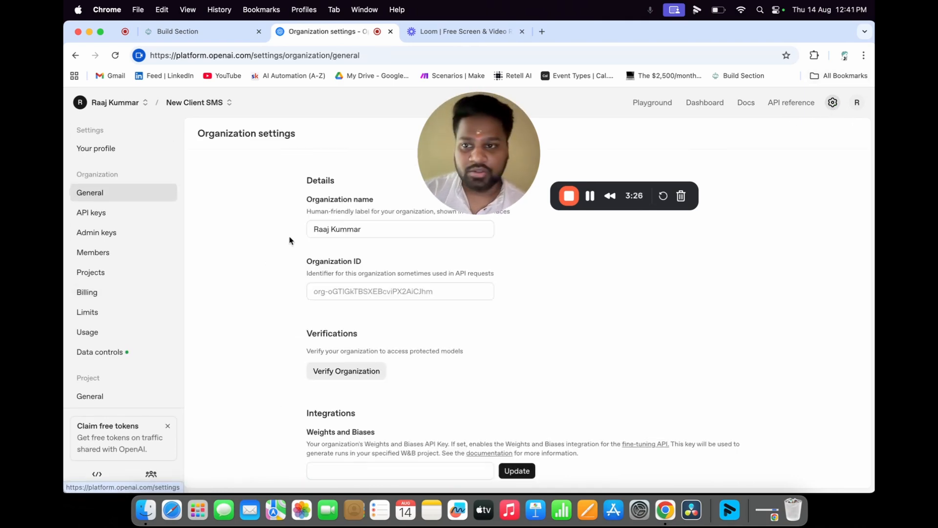
{"action": "left_click", "coordinate": [103, 293]}
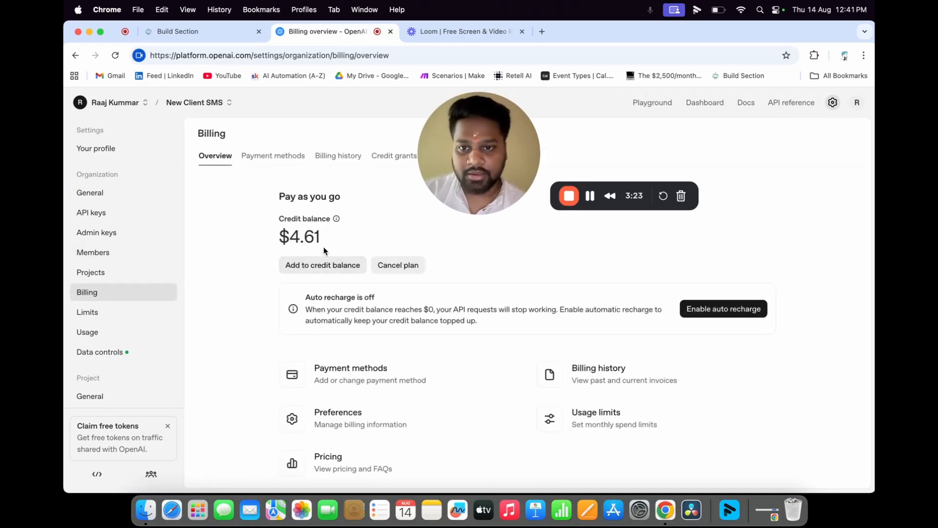
- Highlight the pay-as-you-go $4.61 credit balance
{"action": "left_click_drag", "start_coordinate": [273, 197], "coordinate": [364, 237]}
{"action": "left_click", "coordinate": [363, 235]}
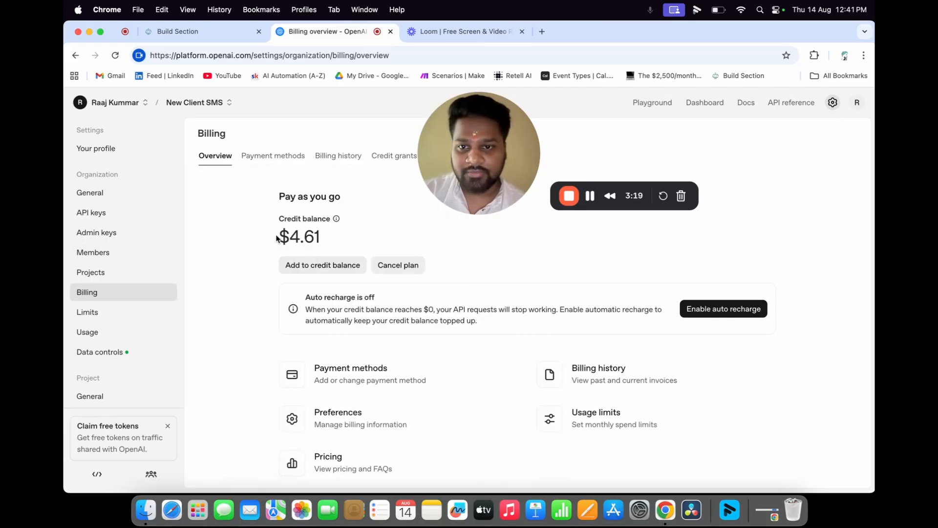
{"action": "left_click_drag", "start_coordinate": [278, 239], "coordinate": [341, 238]}
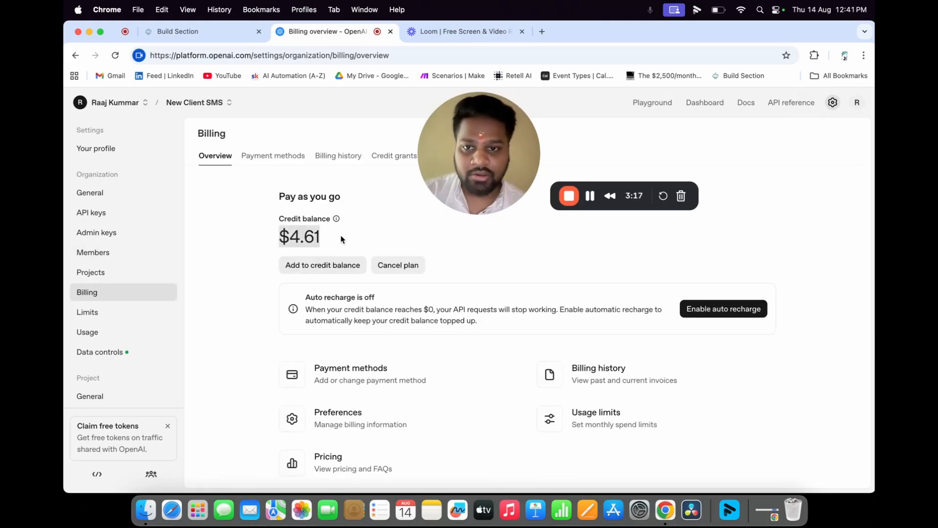
{"action": "left_click", "coordinate": [341, 238]}
{"action": "left_click_drag", "start_coordinate": [283, 239], "coordinate": [342, 239]}
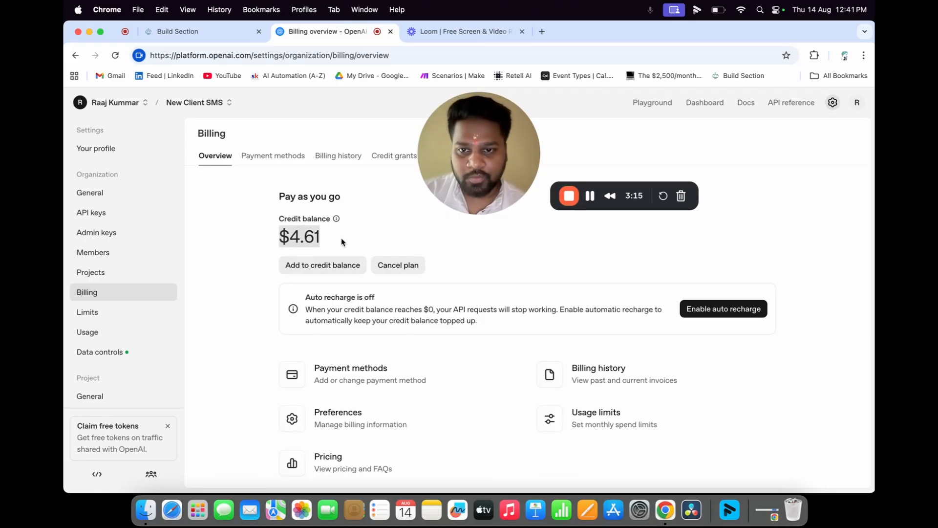
{"action": "left_click", "coordinate": [342, 241]}
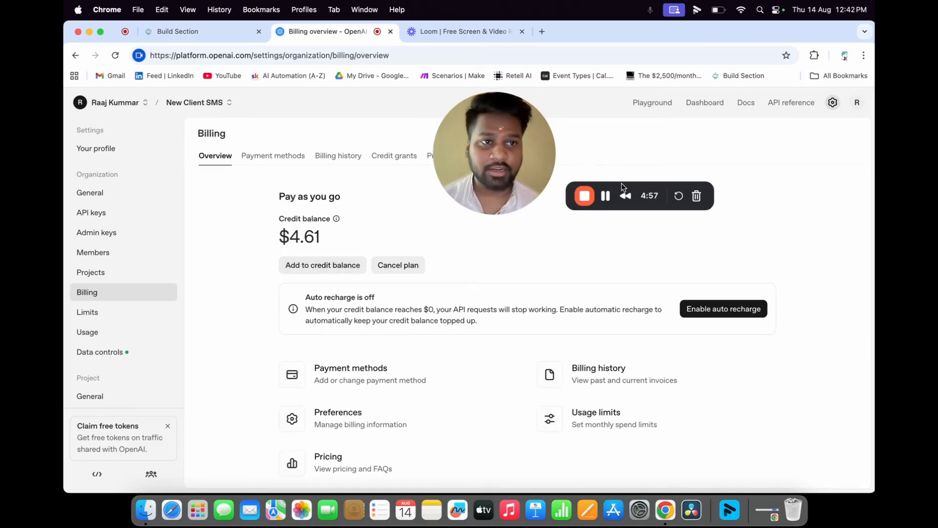
- Create secret key 'new raj AI' for project New Client SMS and copy it
{"action": "left_click", "coordinate": [696, 107]}
{"action": "left_click", "coordinate": [107, 266]}
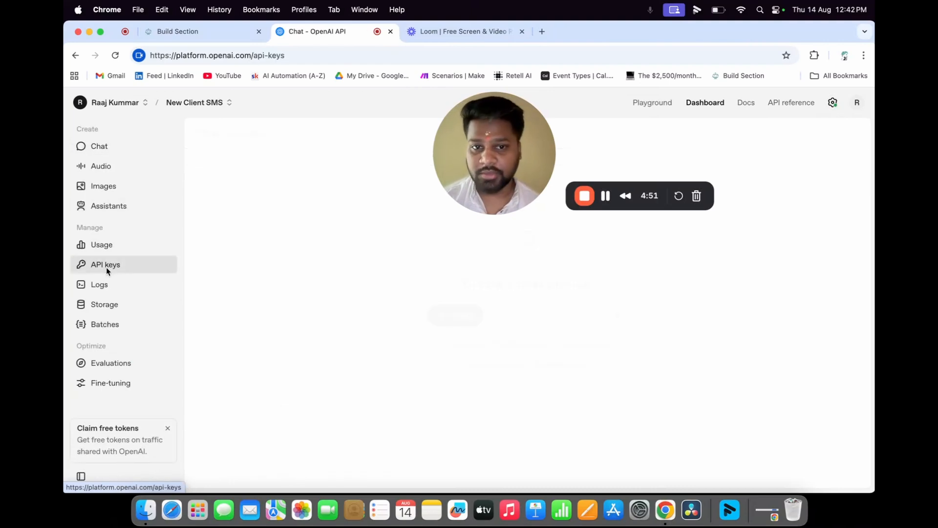
{"action": "left_click", "coordinate": [806, 133]}
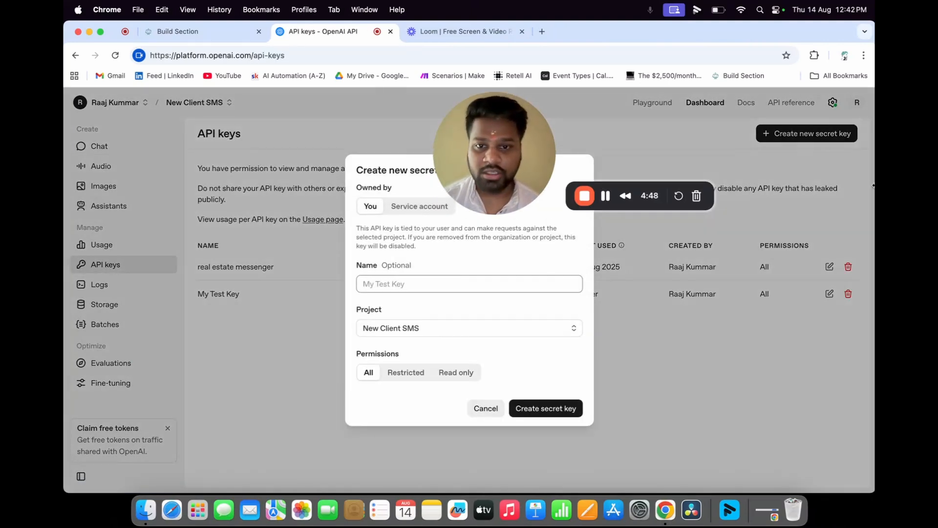
{"action": "left_click", "coordinate": [479, 283]}
{"action": "type", "text": "new "}
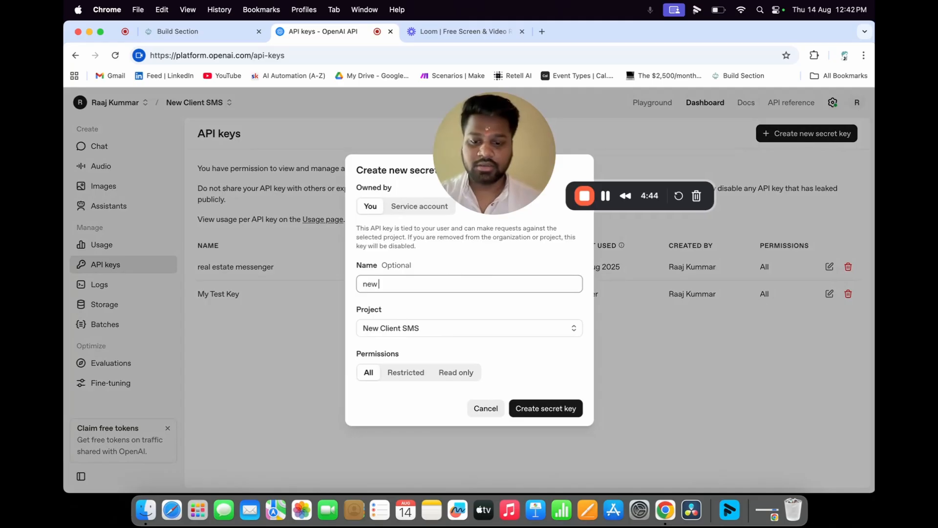
{"action": "type", "text": "raj AI"}
{"action": "left_click", "coordinate": [413, 330]}
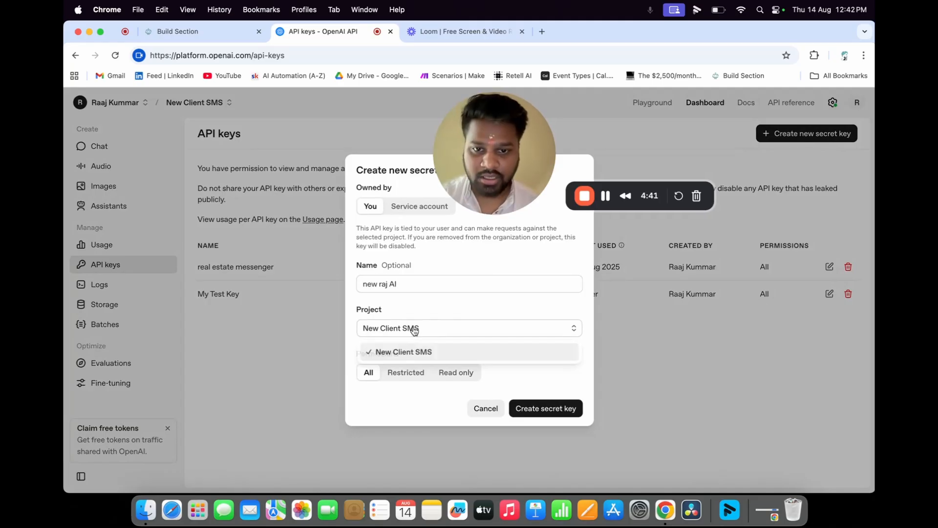
{"action": "left_click", "coordinate": [414, 330]}
{"action": "left_click", "coordinate": [572, 408]}
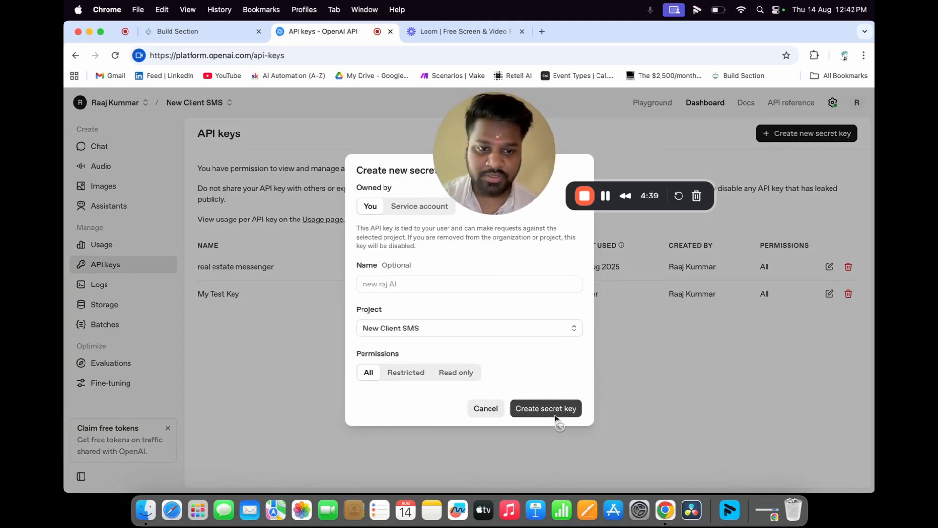
{"action": "left_click", "coordinate": [554, 301]}
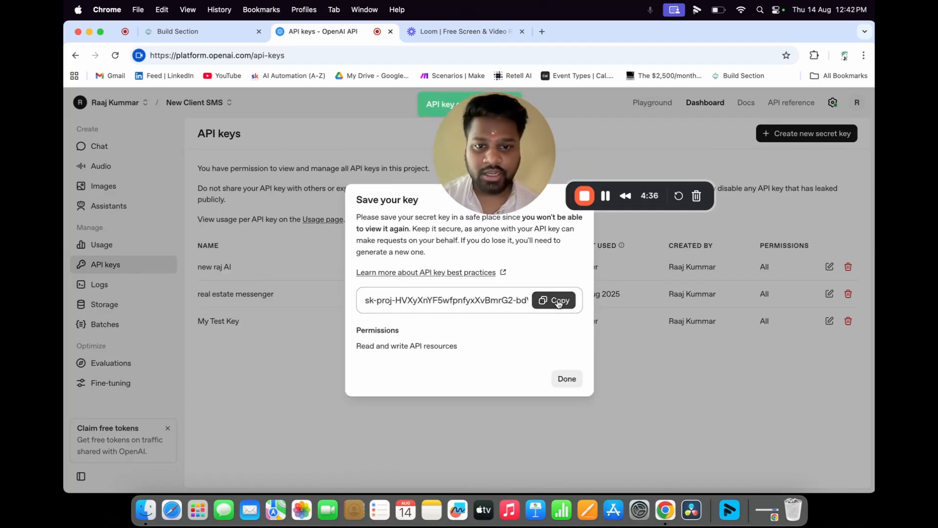
{"action": "key", "text": "ctrl+shift+Tab"}
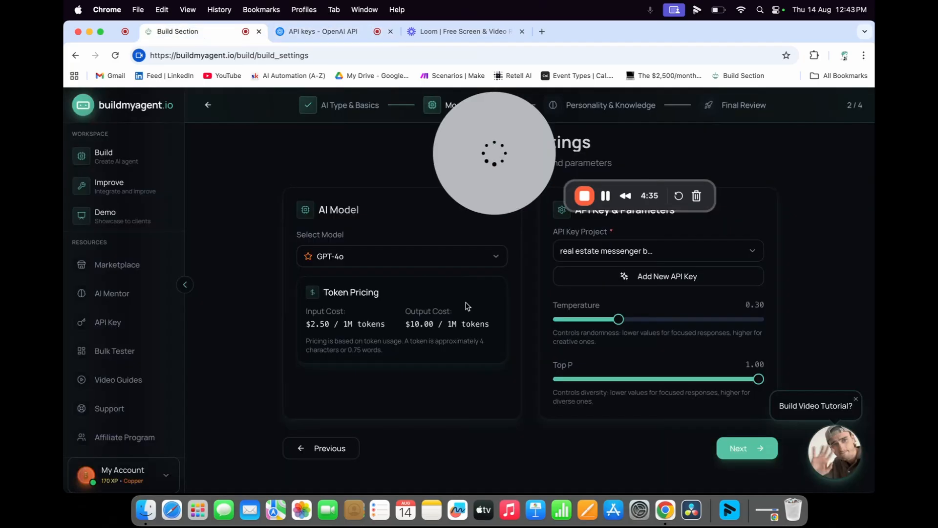
- Paste the OpenAI key as new API key project 'Raj AI', save, and go to Personality & Knowledge
{"action": "left_click", "coordinate": [588, 281]}
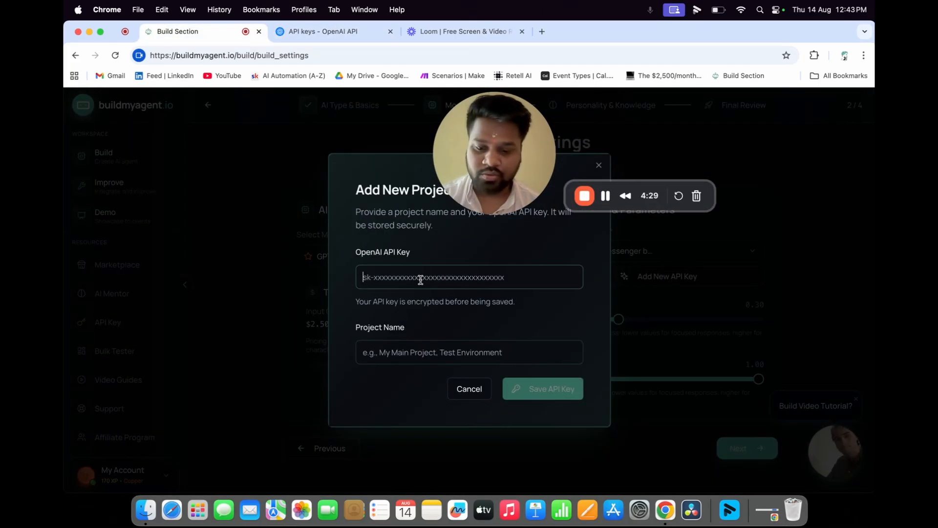
{"action": "key", "text": "super+v"}
{"action": "left_click", "coordinate": [460, 356]}
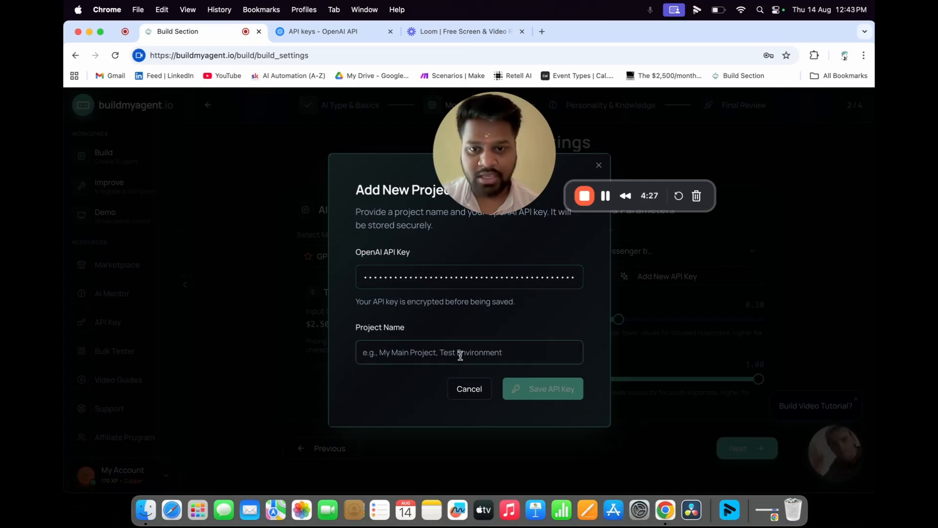
{"action": "type", "text": "Raj"}
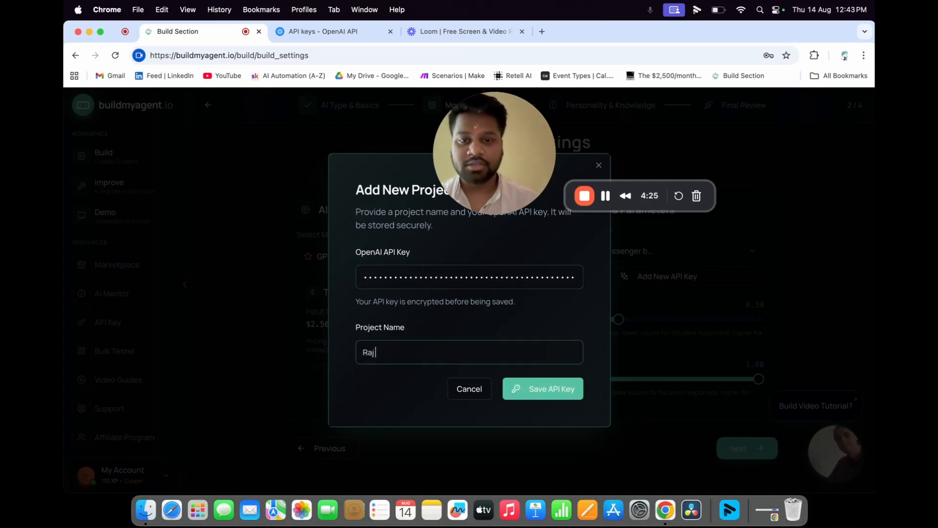
{"action": "type", "text": " AI"}
{"action": "key", "text": "Return"}
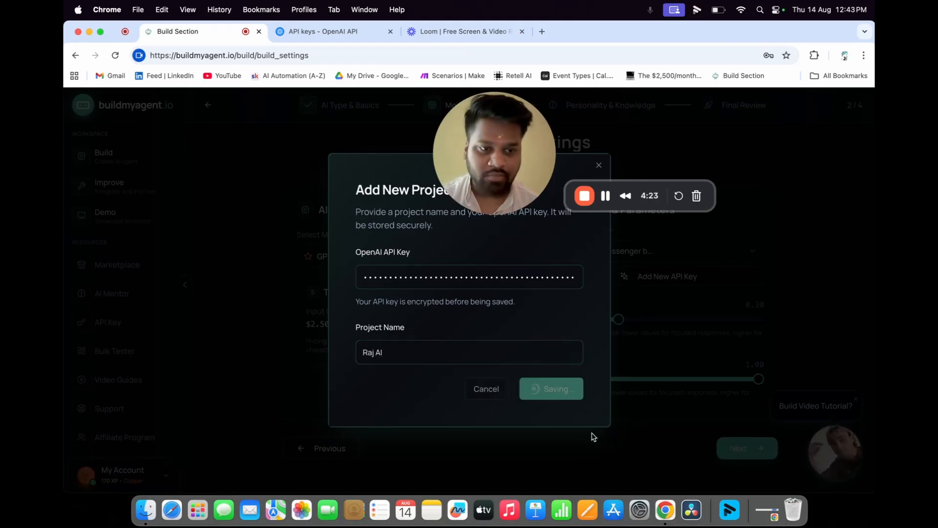
{"action": "left_click", "coordinate": [747, 448]}
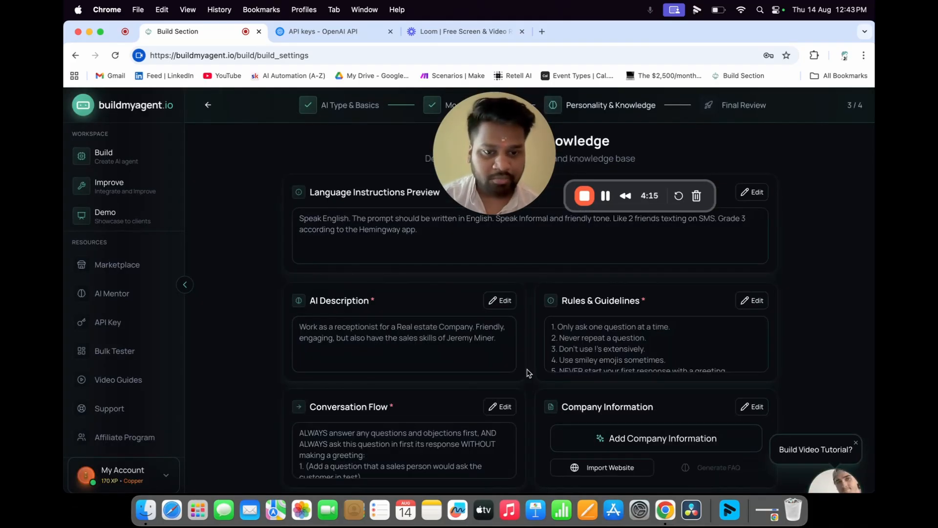
- Close the 'Build Video Tutorial?' popup and confirm hiding the video guide
{"action": "left_click", "coordinate": [856, 443]}
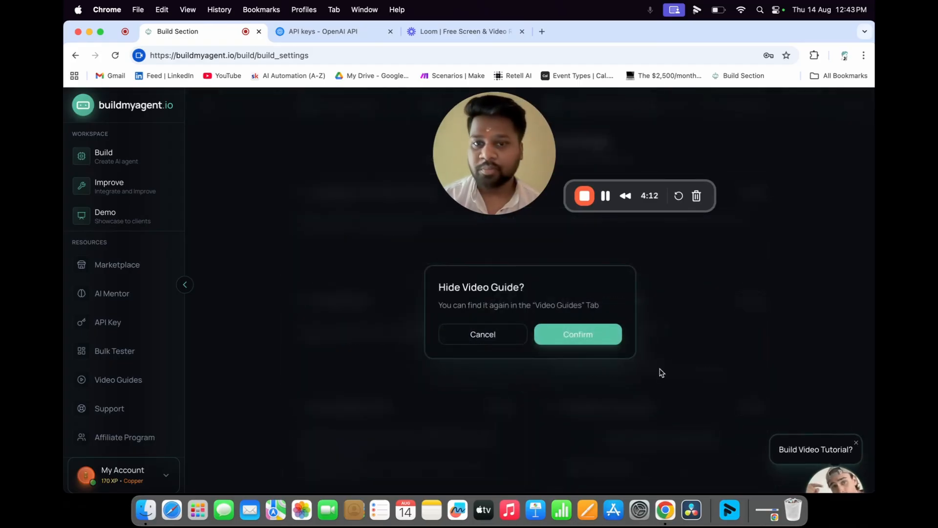
{"action": "left_click", "coordinate": [543, 336]}
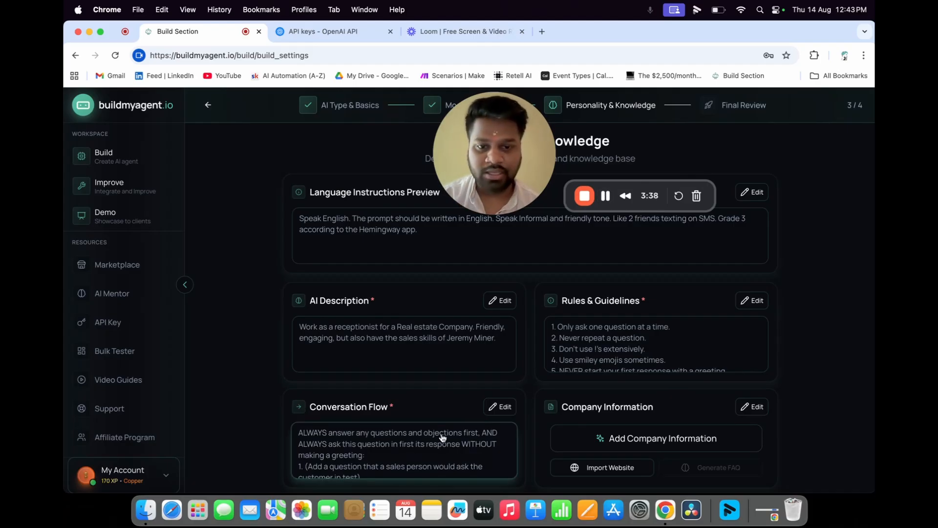
- Replace the first Conversation Flow question with 'Hey are you looking to buy or sell your property ?'
{"action": "left_click", "coordinate": [513, 409]}
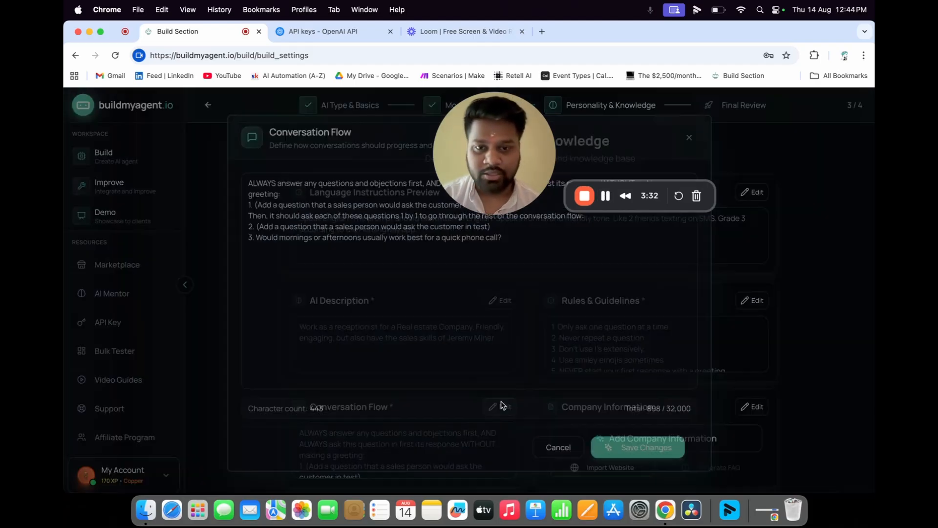
{"action": "left_click_drag", "start_coordinate": [250, 199], "coordinate": [498, 204]}
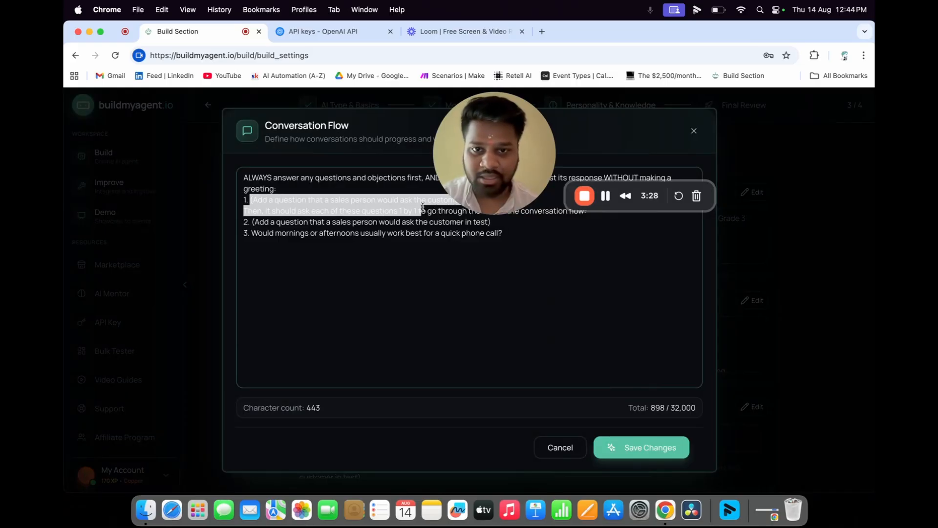
{"action": "type", "text": "Hey are you"}
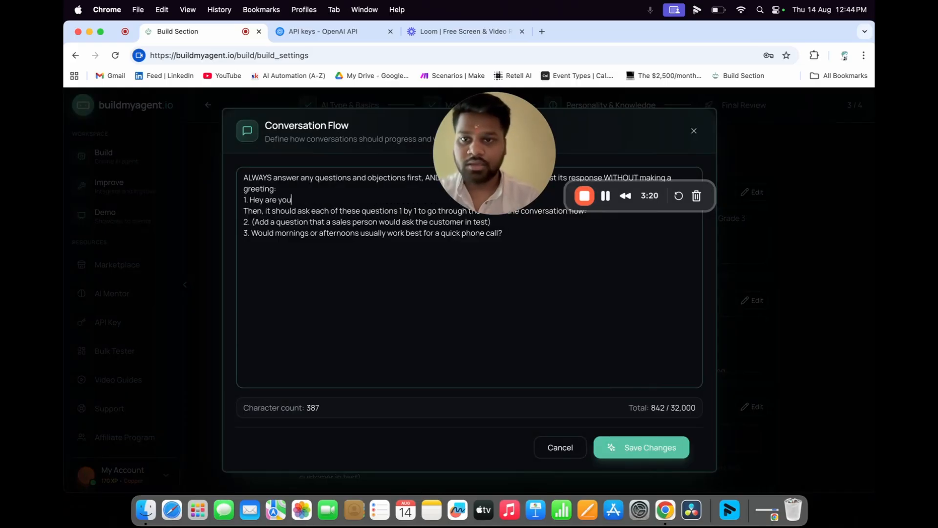
{"action": "type", "text": " looking to"}
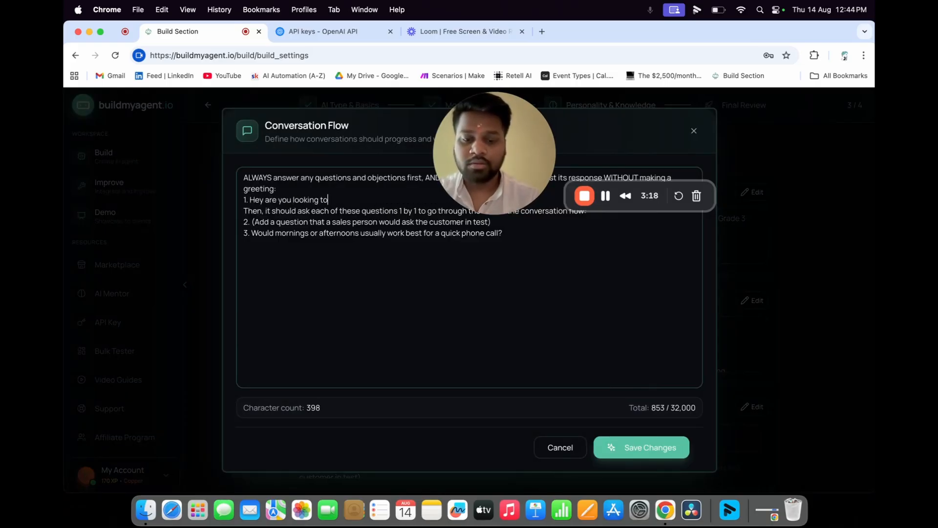
{"action": "type", "text": " buy or sell"}
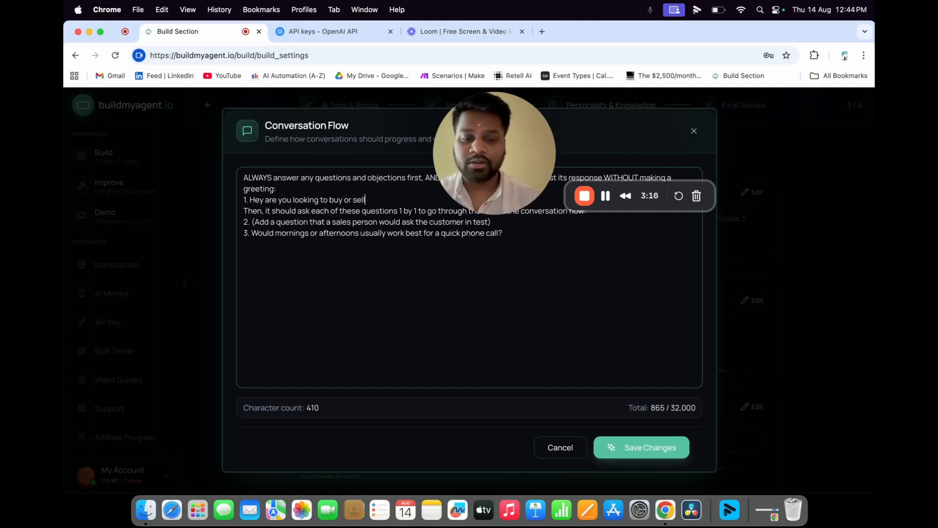
{"action": "type", "text": " your prop"}
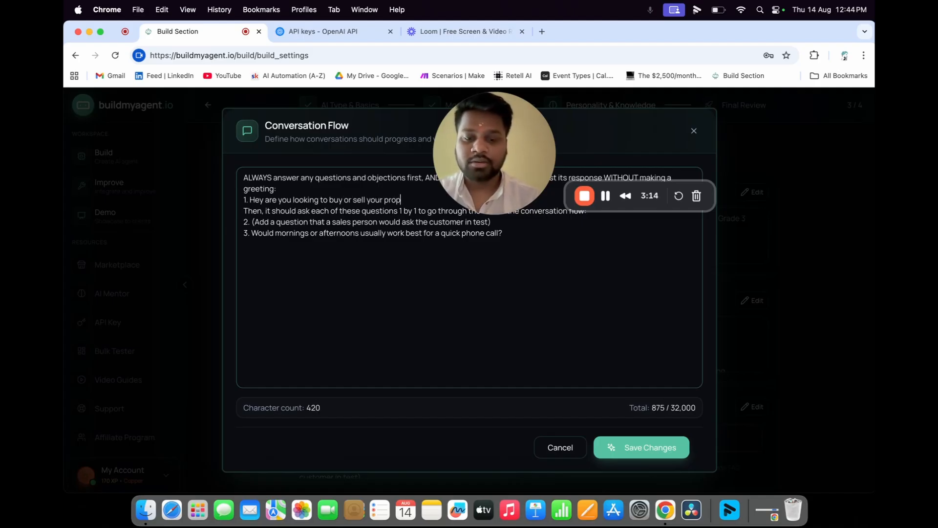
{"action": "type", "text": "erty ?"}
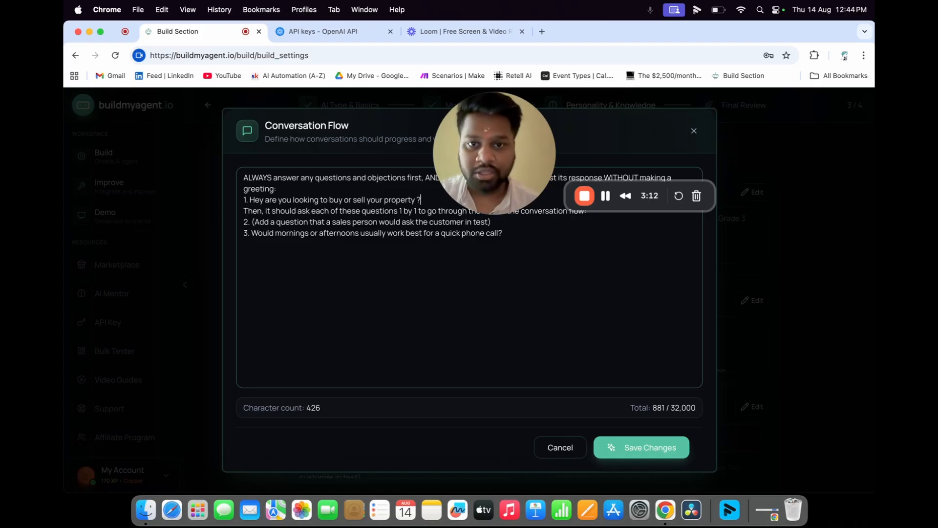
- Rewrite question 2 to offer a quick phone call about buying/selling needs, mornings or afternoon
{"action": "left_click_drag", "start_coordinate": [251, 221], "coordinate": [491, 224]}
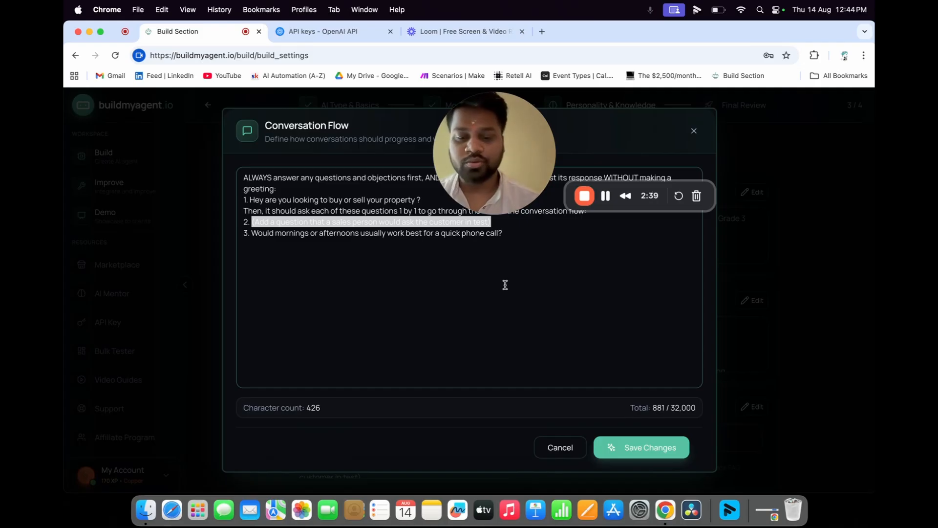
{"action": "type", "text": "Sure, we"}
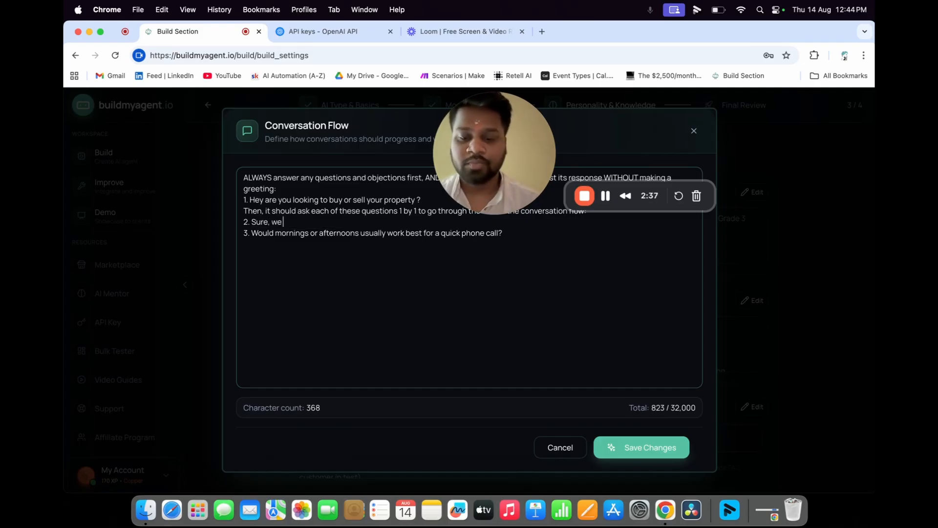
{"action": "type", "text": " can definitely hal"}
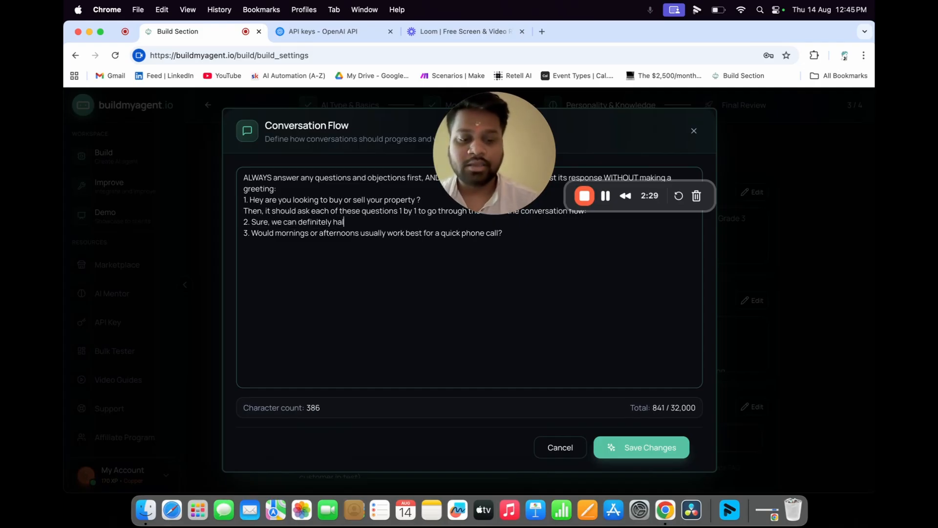
{"action": "type", "text": "ep"}
{"action": "key", "text": "BackSpace"}
{"action": "key", "text": "BackSpace"}
{"action": "key", "text": "BackSpace"}
{"action": "key", "text": "BackSpace"}
{"action": "key", "text": "BackSpace"}
{"action": "key", "text": "BackSpace"}
{"action": "key", "text": "BackSpace"}
{"action": "key", "text": "BackSpace"}
{"action": "type", "text": "el"}
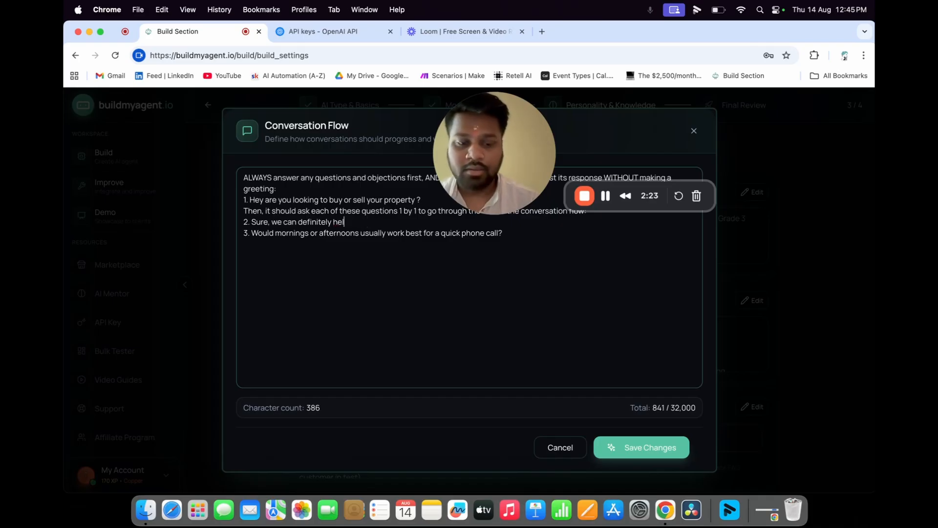
{"action": "type", "text": "p you with t"}
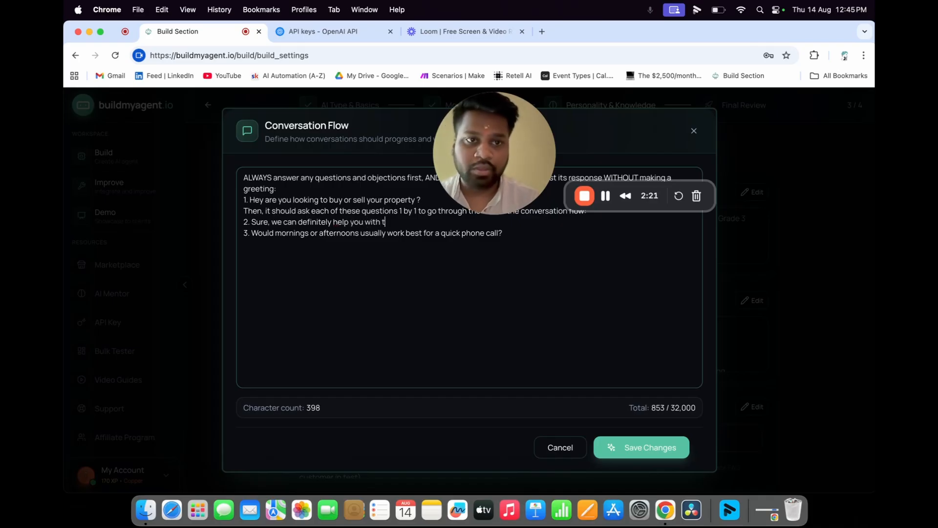
{"action": "type", "text": "hat, is it okey oif w"}
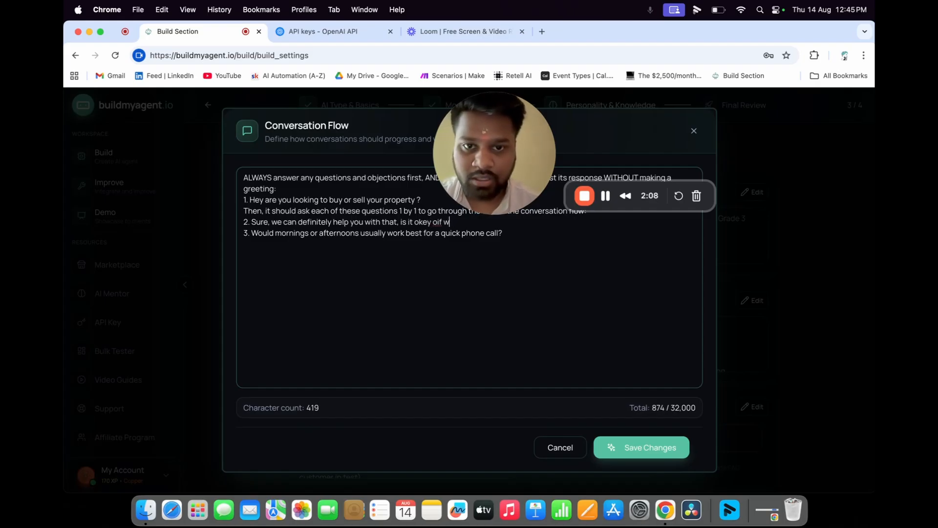
{"action": "key", "text": "BackSpace"}
{"action": "key", "text": "BackSpace"}
{"action": "key", "text": "BackSpace"}
{"action": "key", "text": "BackSpace"}
{"action": "key", "text": "BackSpace"}
{"action": "type", "text": "if we can tal"}
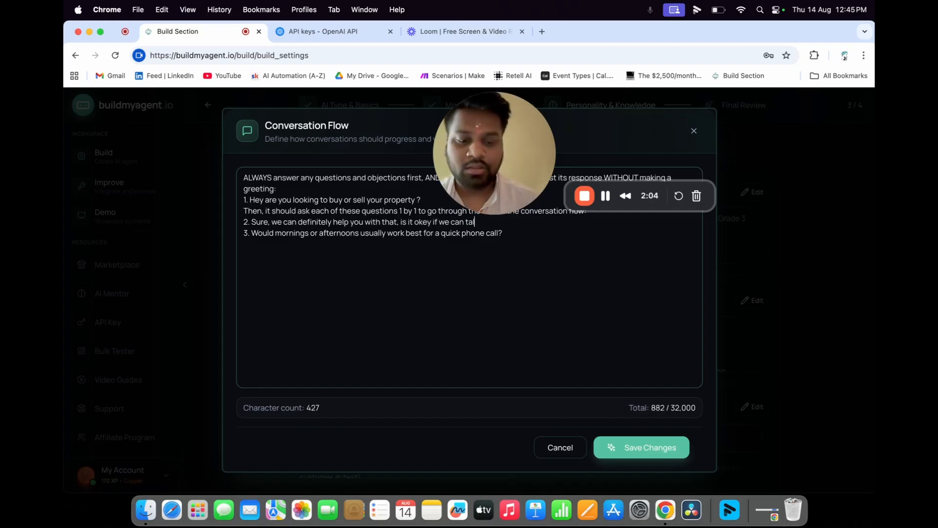
{"action": "type", "text": "k about your pro"}
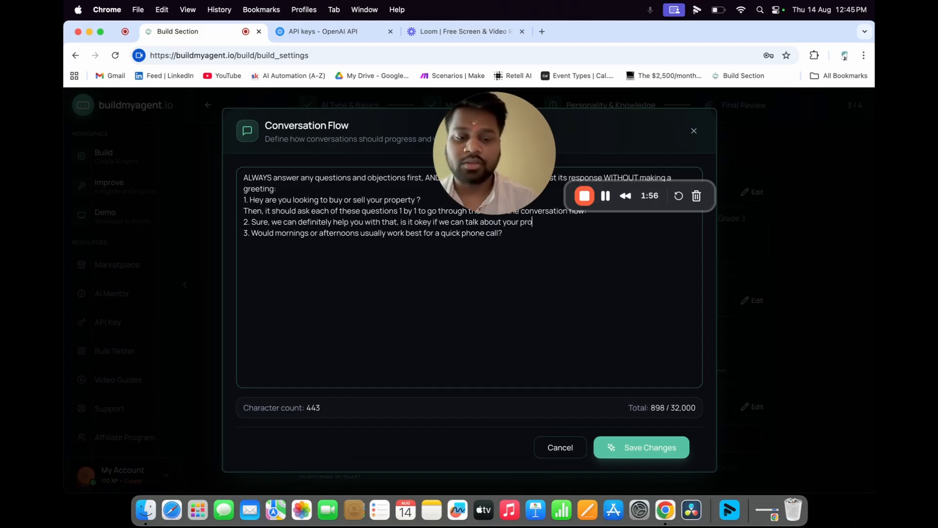
{"action": "type", "text": "Bu"}
{"action": "type", "text": "ying/selling needs "}
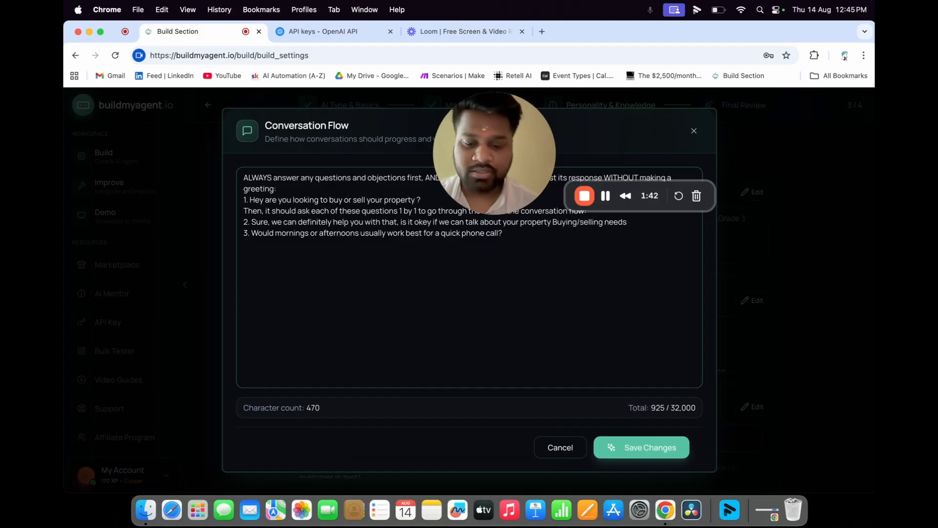
{"action": "type", "text": "o"}
{"action": "type", "text": "ver "}
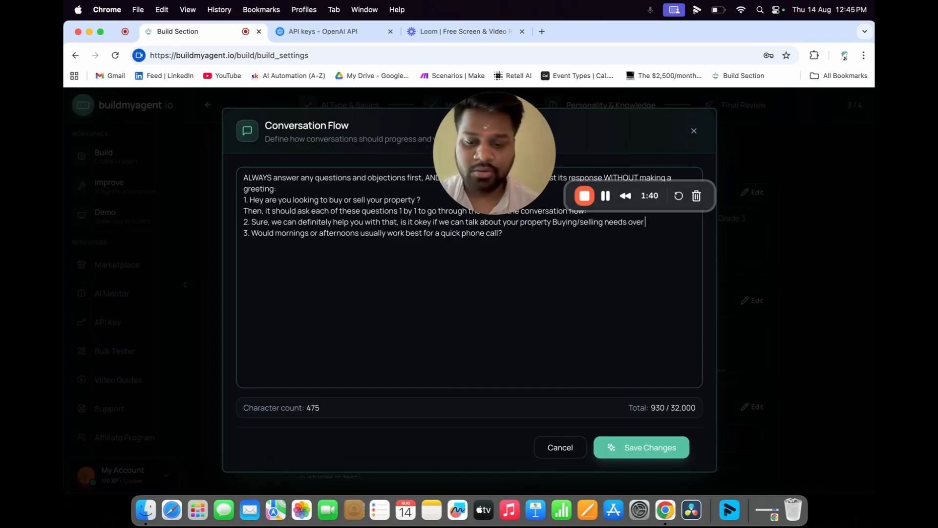
{"action": "type", "text": "a quick "}
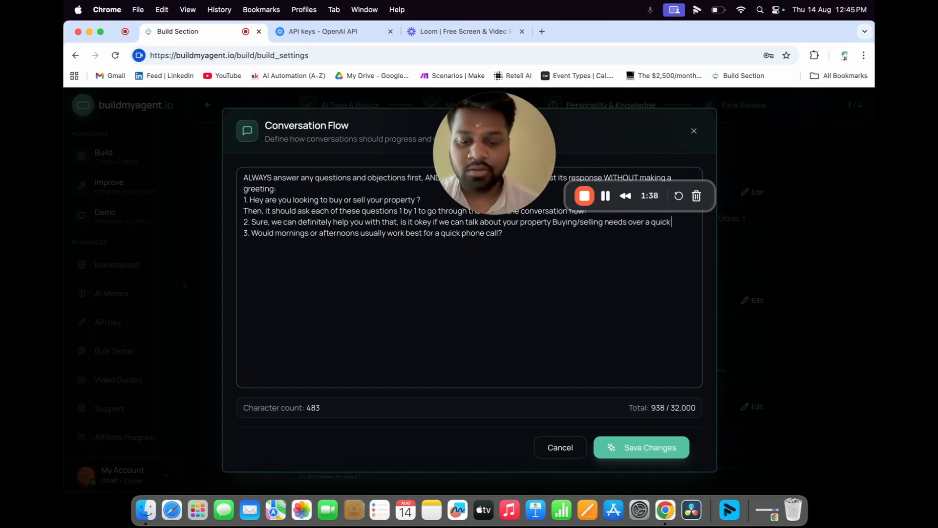
{"action": "type", "text": "phone call "}
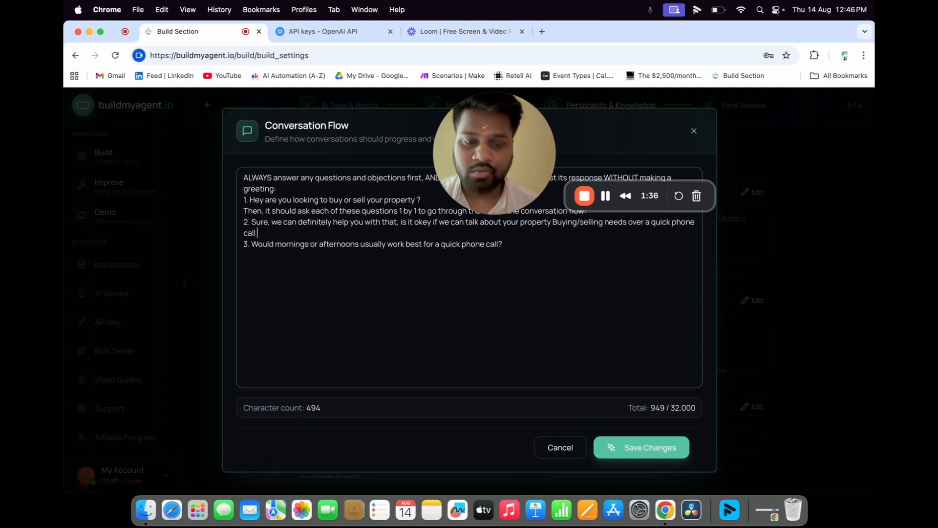
{"action": "type", "text": "? let me know"}
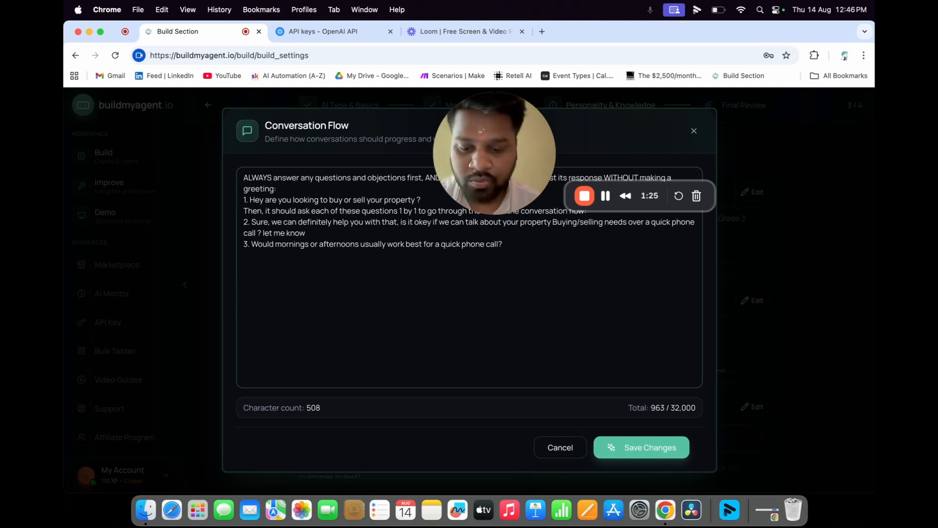
{"action": "type", "text": " if mornings suits"}
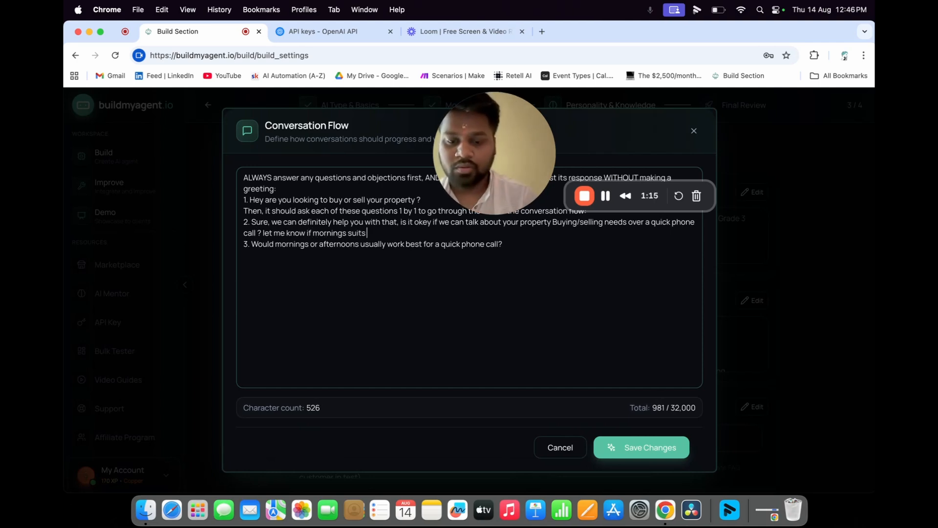
{"action": "type", "text": " yor"}
{"action": "key", "text": "BackSpace"}
{"action": "type", "text": "u"}
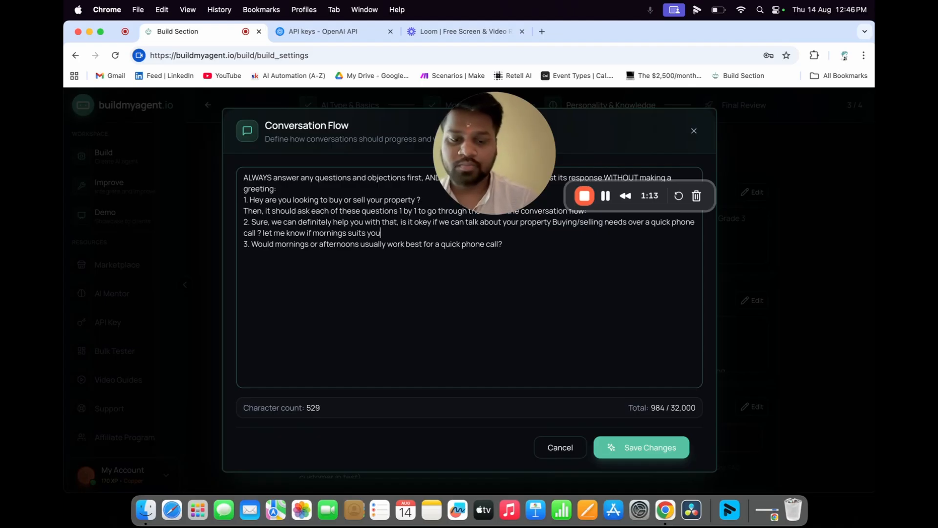
{"action": "type", "text": " or afternoo"}
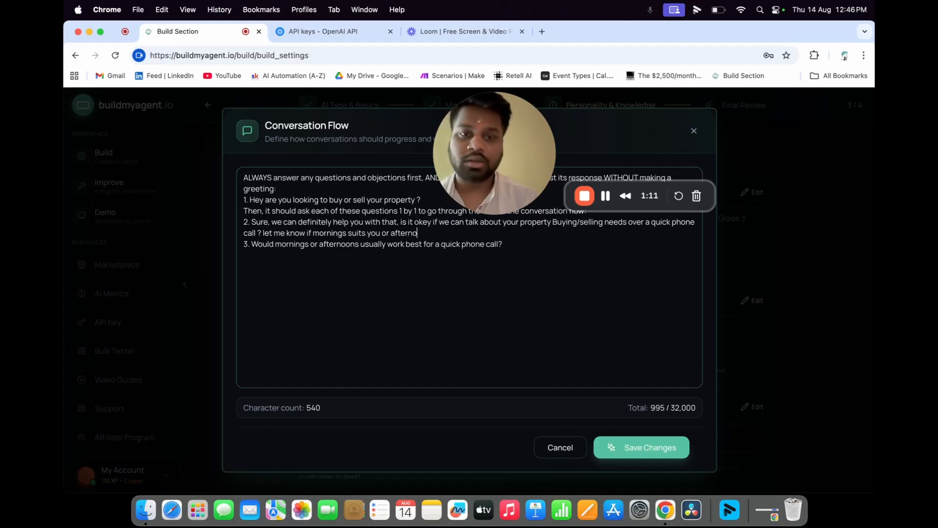
{"action": "type", "text": "n"}
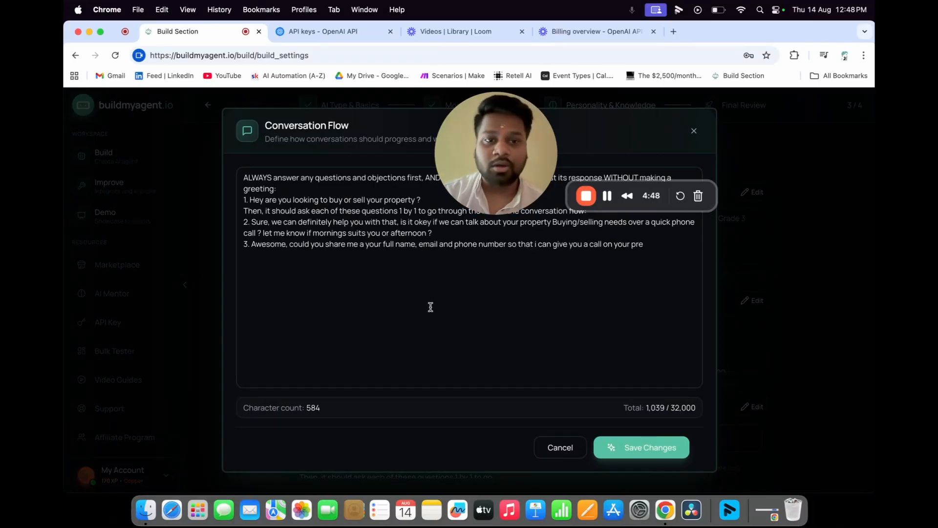
- Append '/afternoon time ?' to the end of the third conversation-flow question
{"action": "left_click_drag", "start_coordinate": [254, 244], "coordinate": [334, 245]}
{"action": "left_click", "coordinate": [342, 266]}
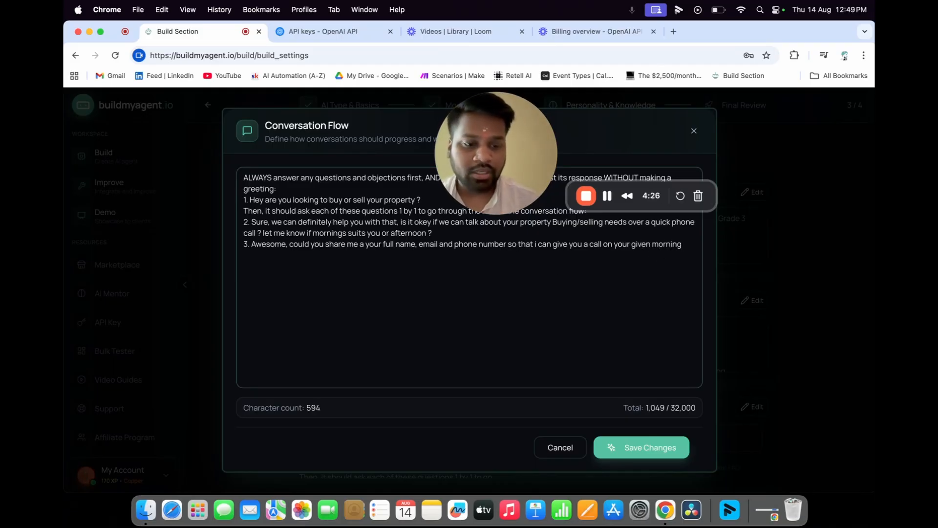
{"action": "type", "text": "/afternoon time ?"}
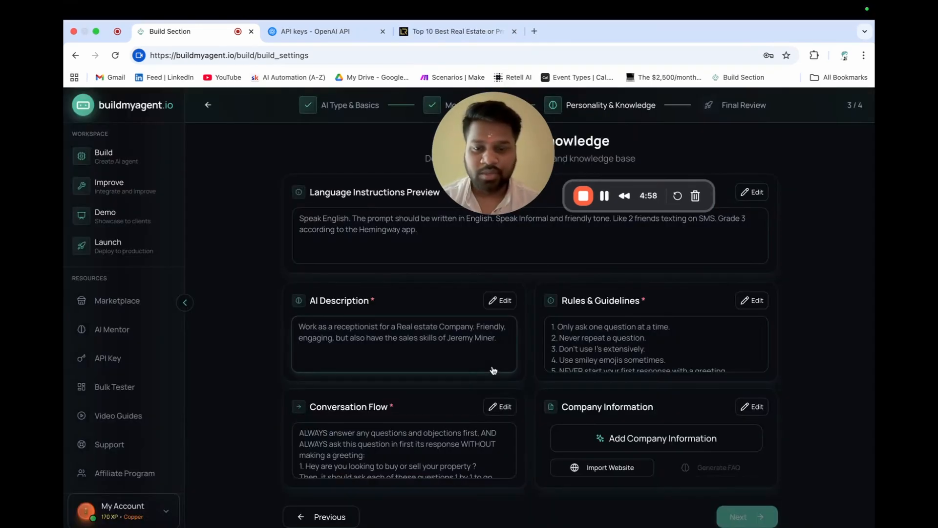
- Open the Company Information editor's Import Website form
{"action": "left_click", "coordinate": [599, 472]}
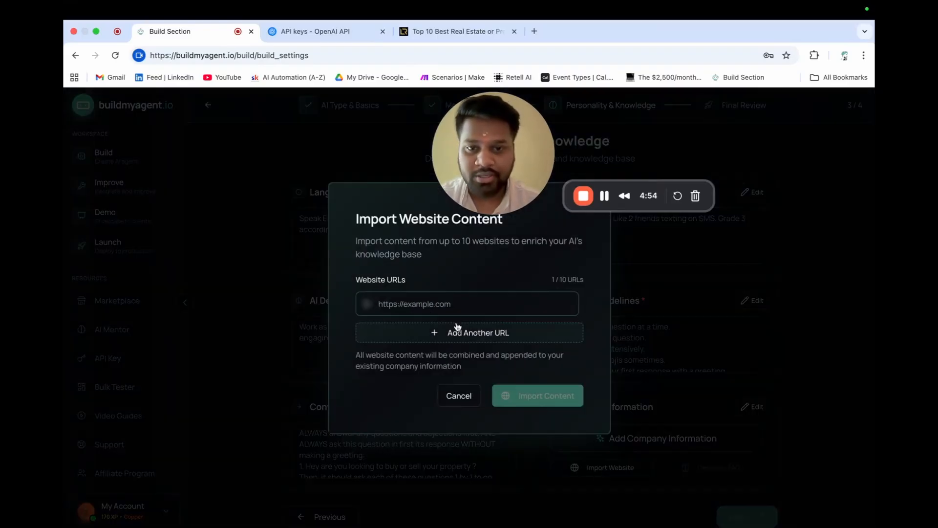
{"action": "left_click", "coordinate": [838, 406]}
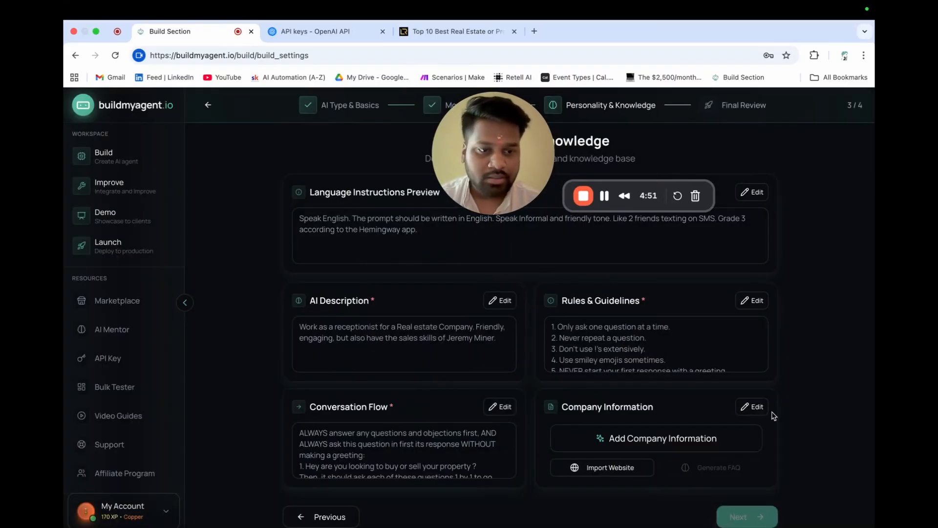
{"action": "left_click", "coordinate": [761, 412]}
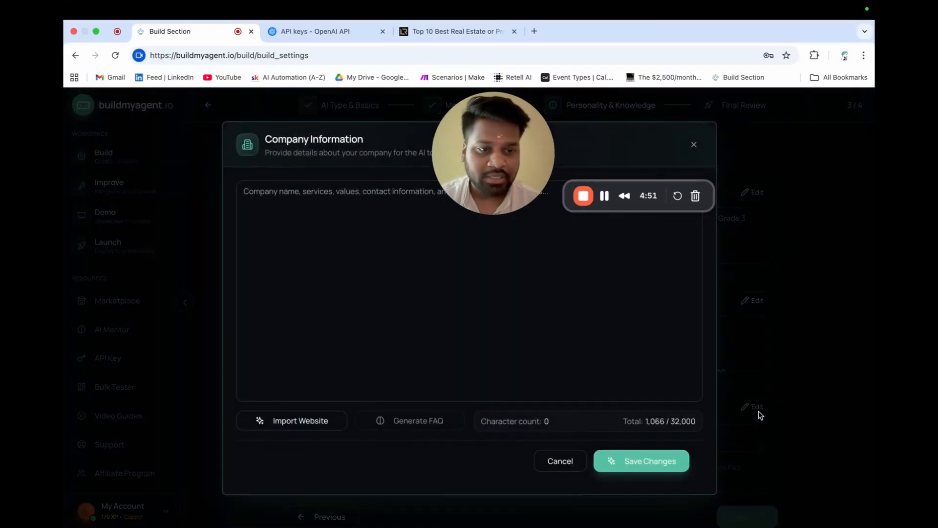
{"action": "left_click", "coordinate": [316, 424]}
- Copy the luxuryresidences.in blog URL, paste it into the URL field, and import its content
{"action": "left_click", "coordinate": [449, 32]}
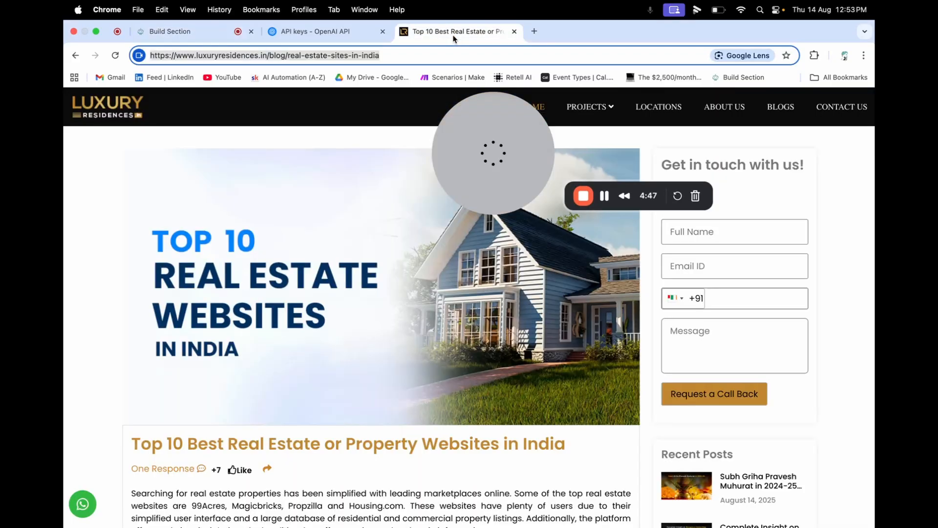
{"action": "left_click", "coordinate": [303, 55]}
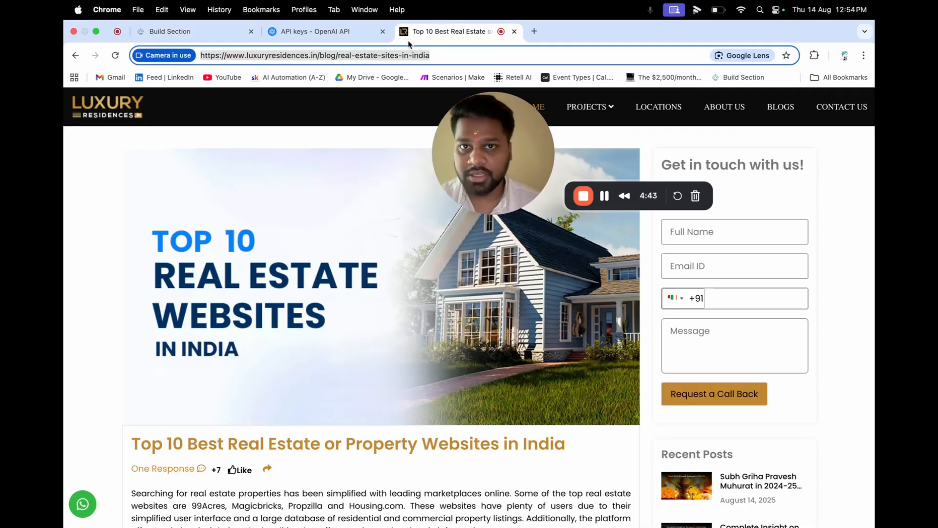
{"action": "left_click", "coordinate": [389, 57]}
{"action": "key", "text": "super+a"}
{"action": "key", "text": "super+c"}
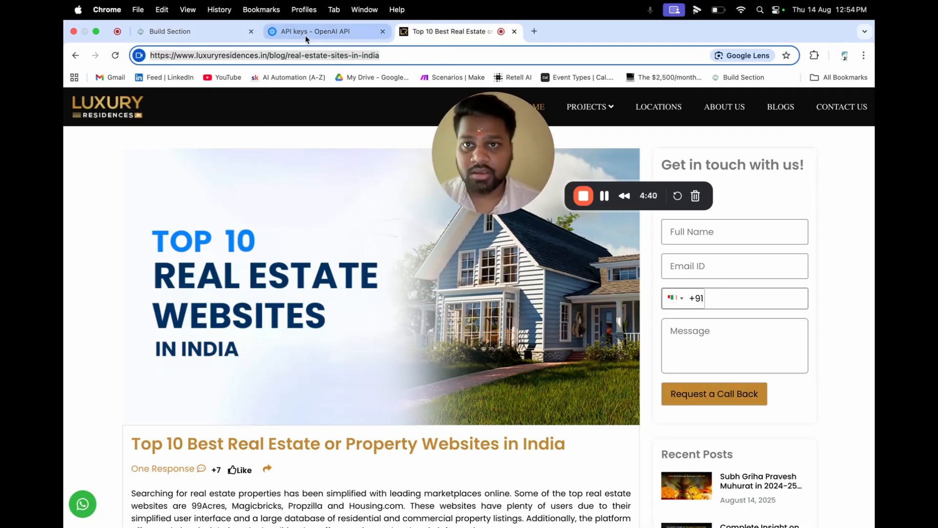
{"action": "left_click", "coordinate": [195, 31]}
{"action": "key", "text": "super+v"}
{"action": "left_click", "coordinate": [527, 400]}
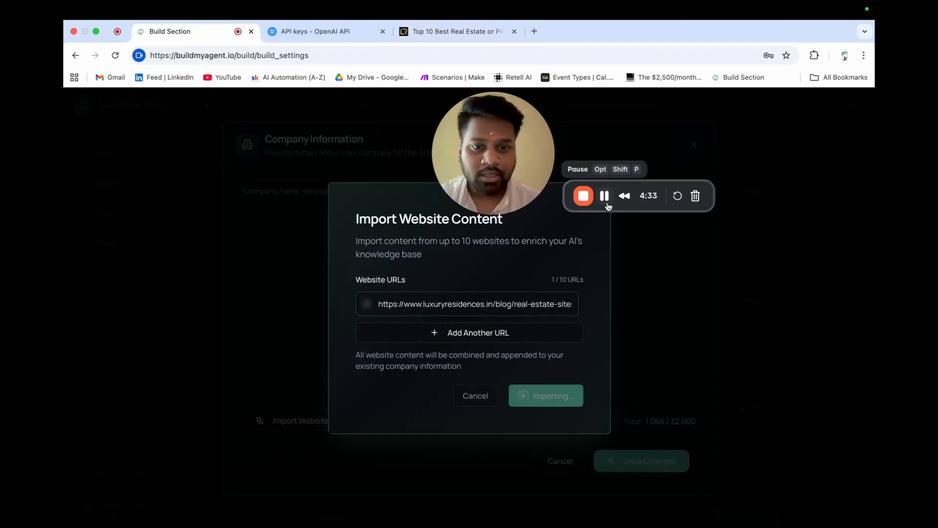
- Generate a Q&A FAQ from the imported blog text and save it as company information
{"action": "scroll", "coordinate": [469, 394], "scroll_direction": "down", "scroll_amount": 20}
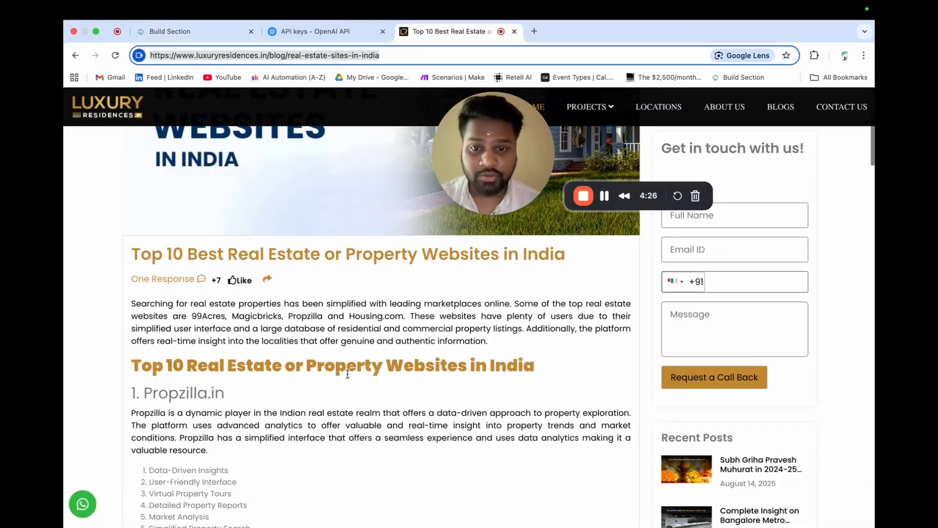
{"action": "scroll", "coordinate": [347, 376], "scroll_direction": "down", "scroll_amount": 20}
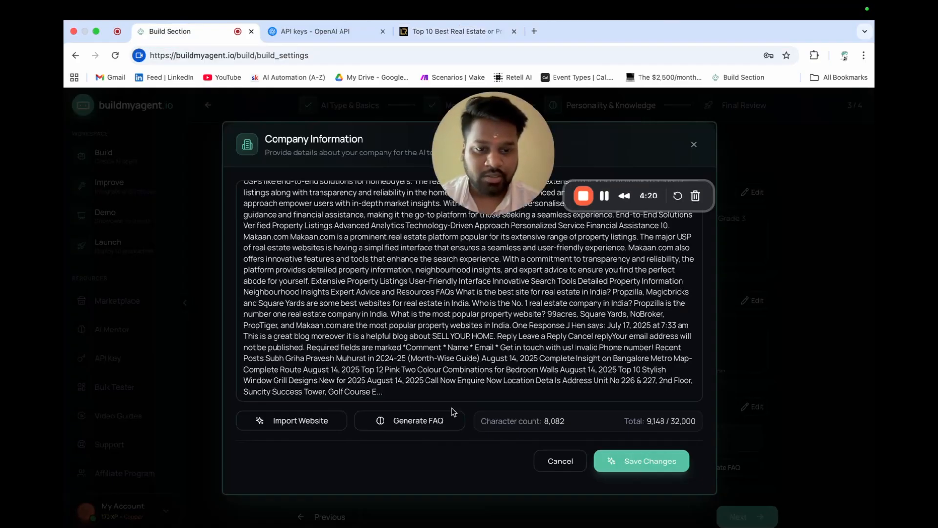
{"action": "left_click", "coordinate": [405, 422]}
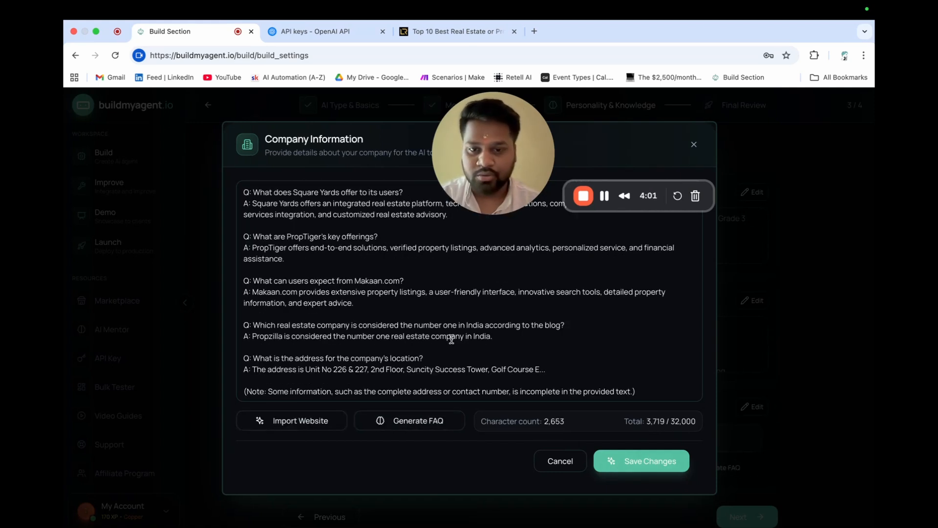
{"action": "left_click", "coordinate": [637, 470]}
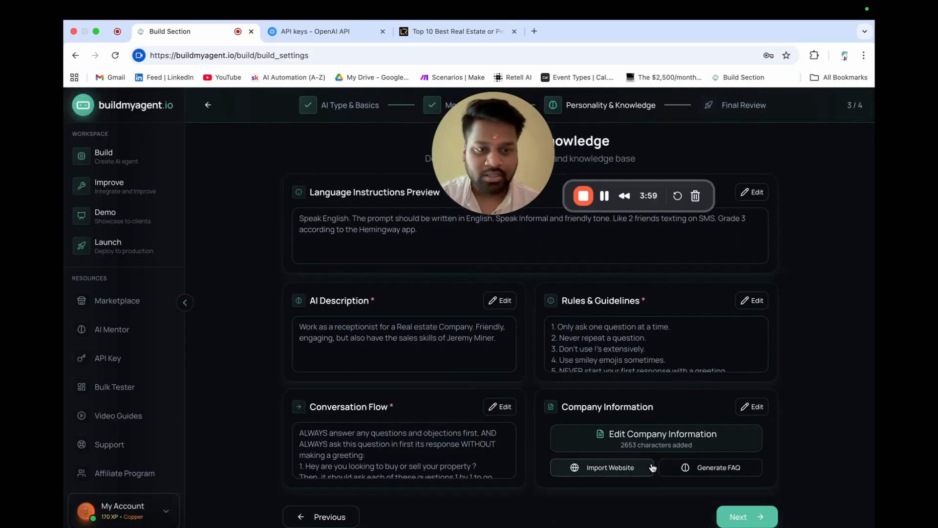
- Advance to Final Review and generate the Raj Ai agent
{"action": "left_click", "coordinate": [733, 521]}
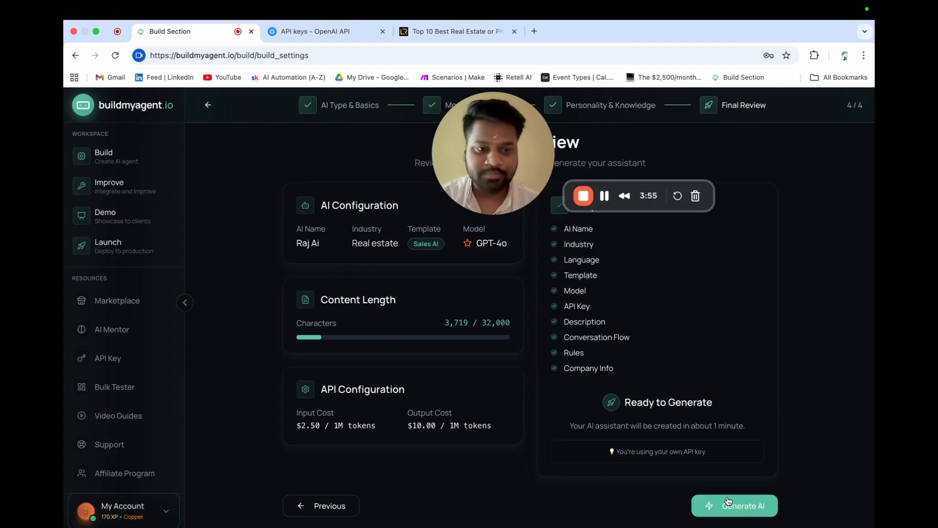
{"action": "left_click", "coordinate": [756, 512]}
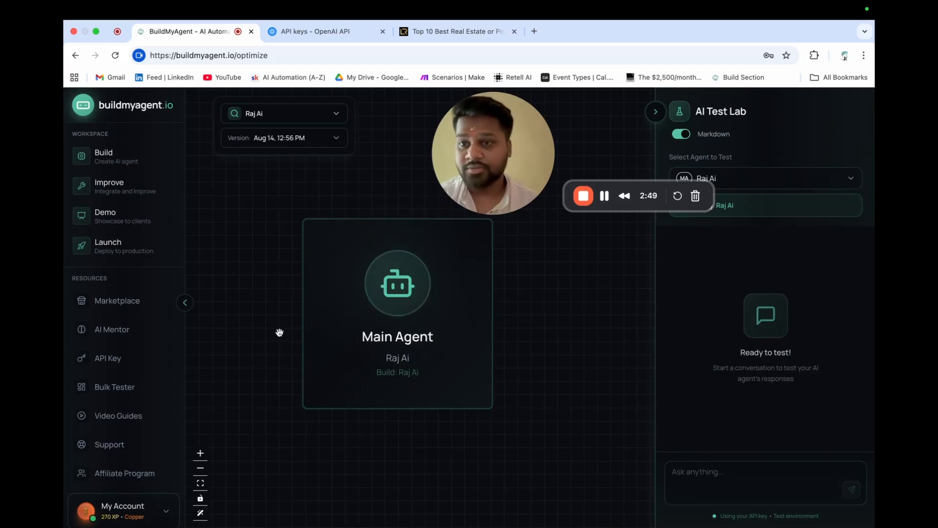
- Greet the agent with 'hi' and tell it 'i'm looking to sell !' in the AI Test Lab
{"action": "left_click", "coordinate": [706, 474]}
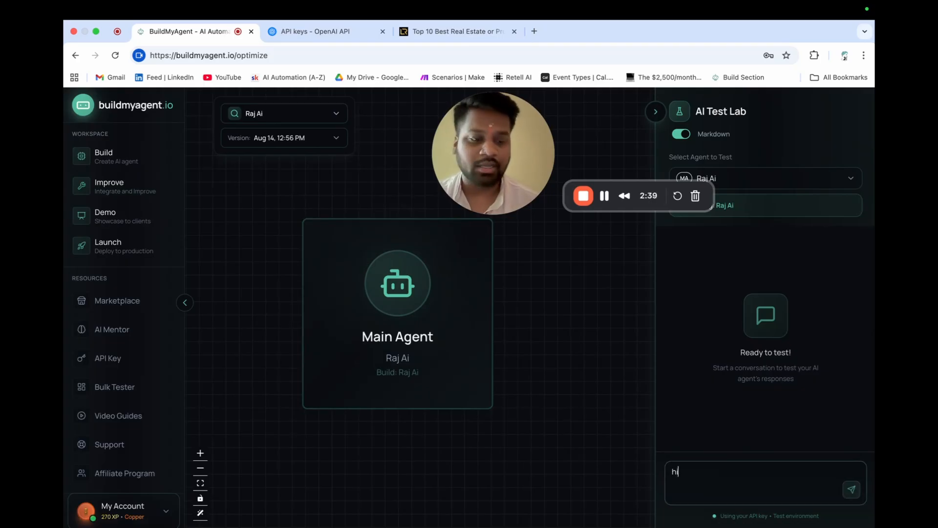
{"action": "type", "text": "hi"}
{"action": "key", "text": "Return"}
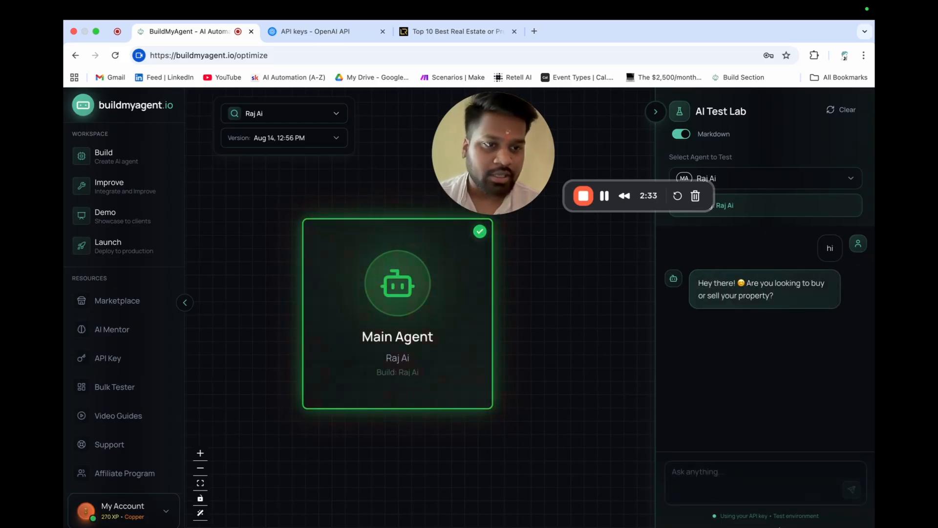
{"action": "left_click", "coordinate": [730, 481]}
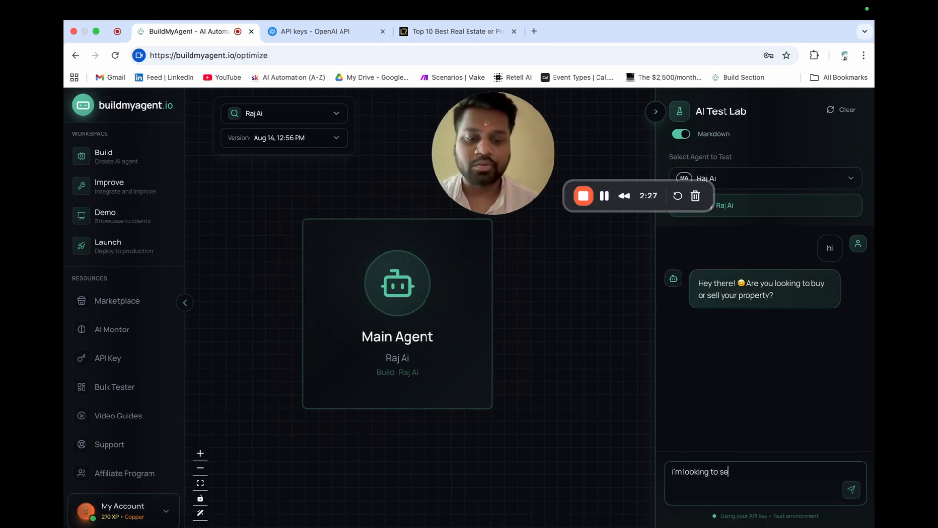
{"action": "type", "text": "i'm looking to sell !"}
{"action": "key", "text": "Return"}
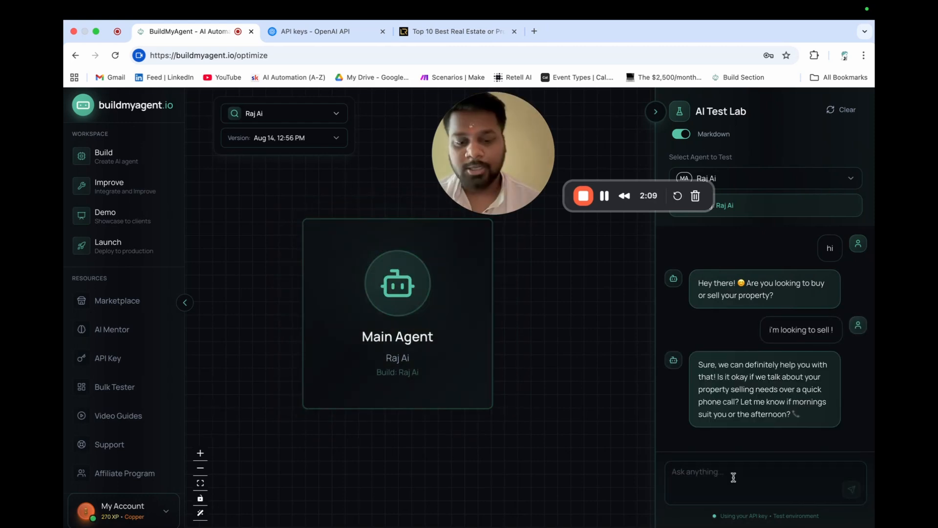
- Ask for an afternoon 2 PM callback, give contact details, and sign off with 'awesome cheers bye'
{"action": "left_click", "coordinate": [734, 478]}
{"action": "type", "text": "afternoon would be great ! at 2pm"}
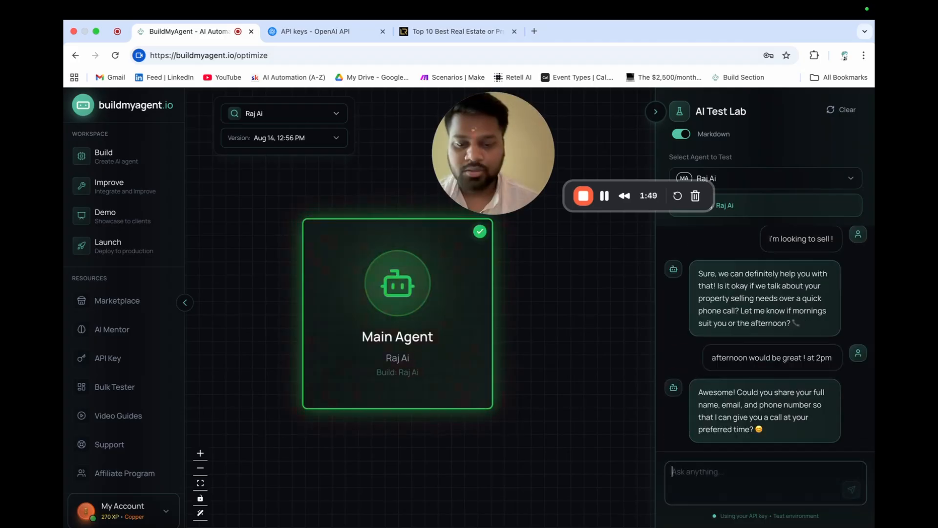
{"action": "type", "text": "sure"}
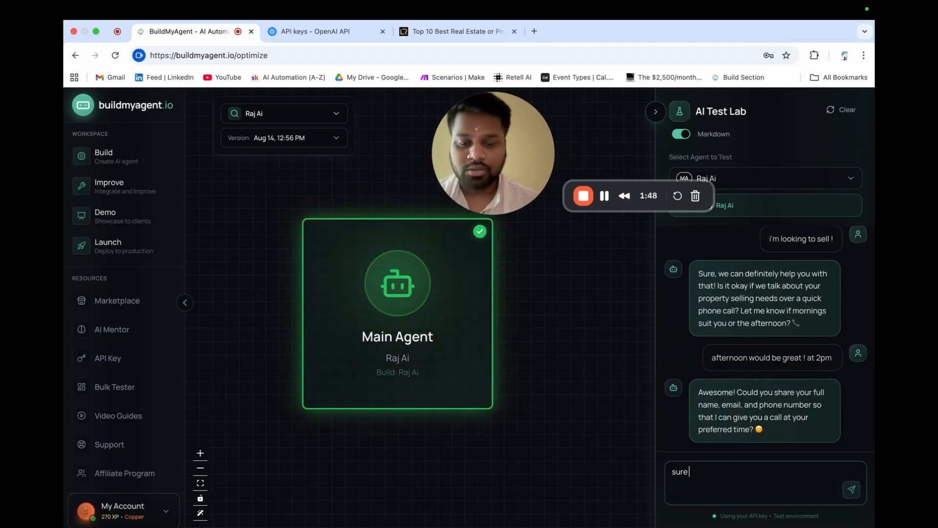
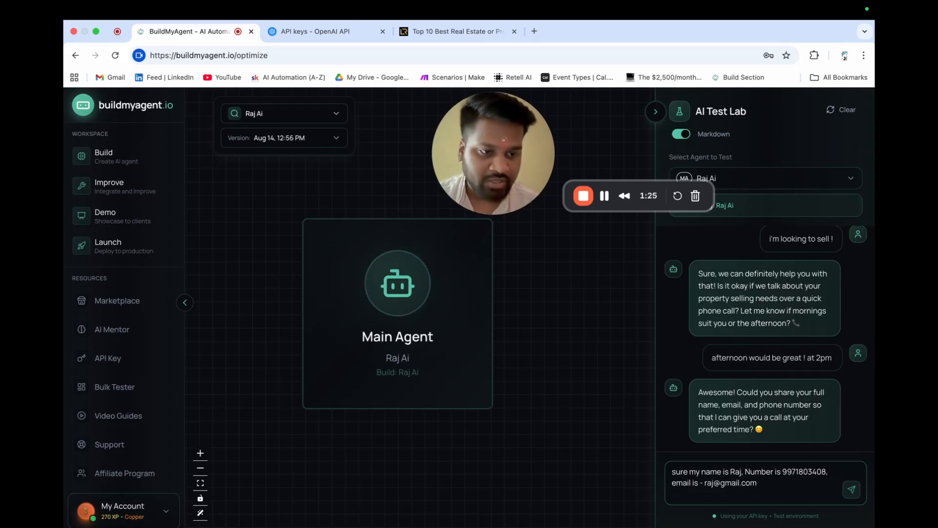
{"action": "key", "text": "Return"}
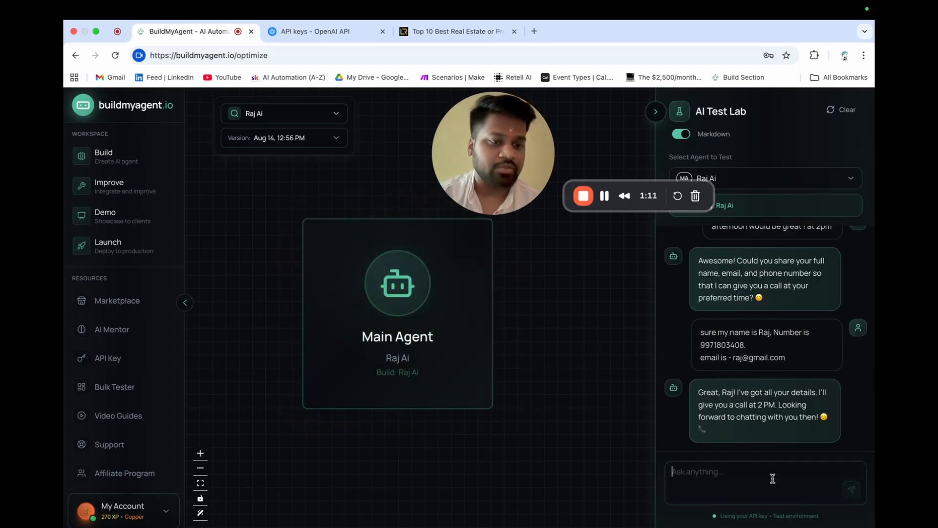
{"action": "type", "text": "awesome"}
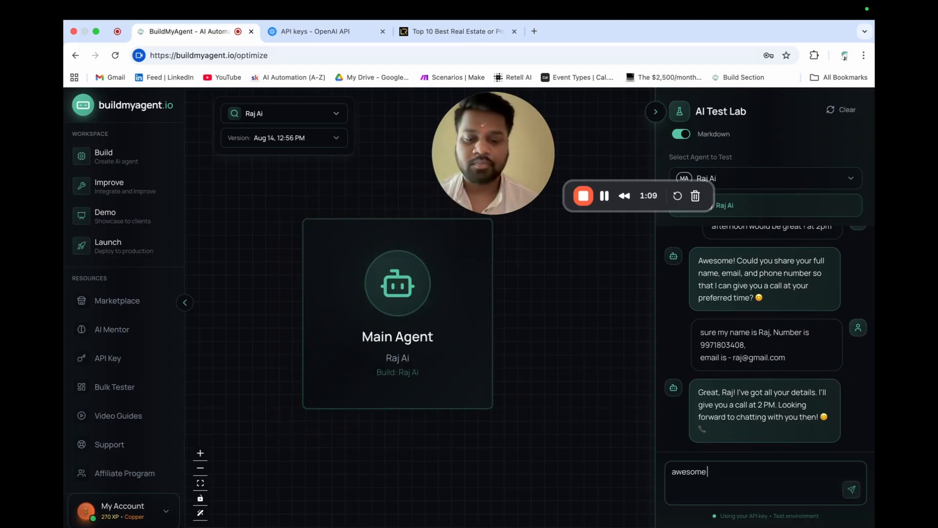
{"action": "type", "text": " cheers bye"}
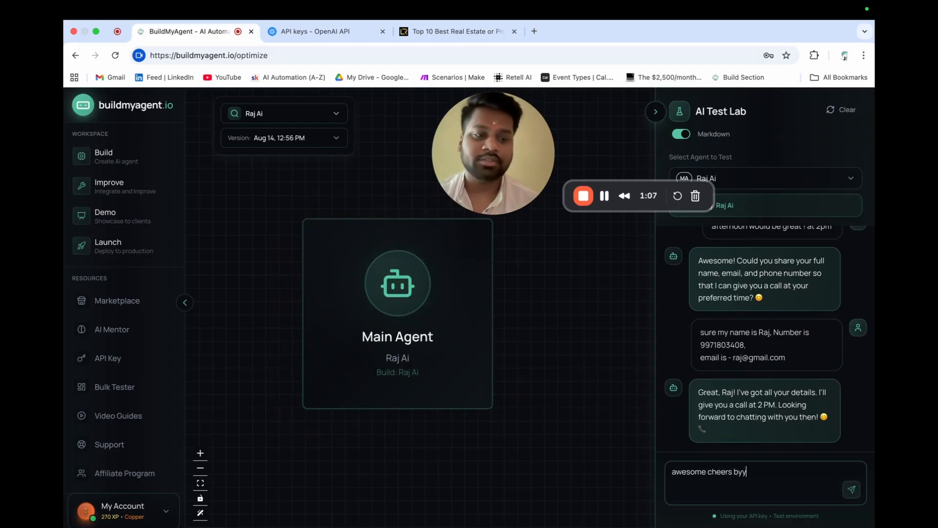
{"action": "key", "text": "Return"}
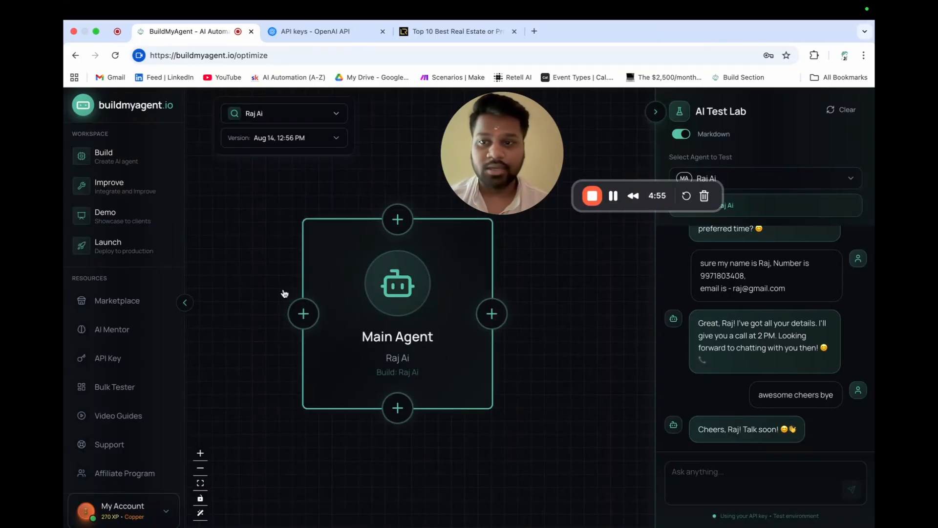
- Create a new subaccount on the launch and deploy page using the autofilled name
{"action": "left_click", "coordinate": [146, 250]}
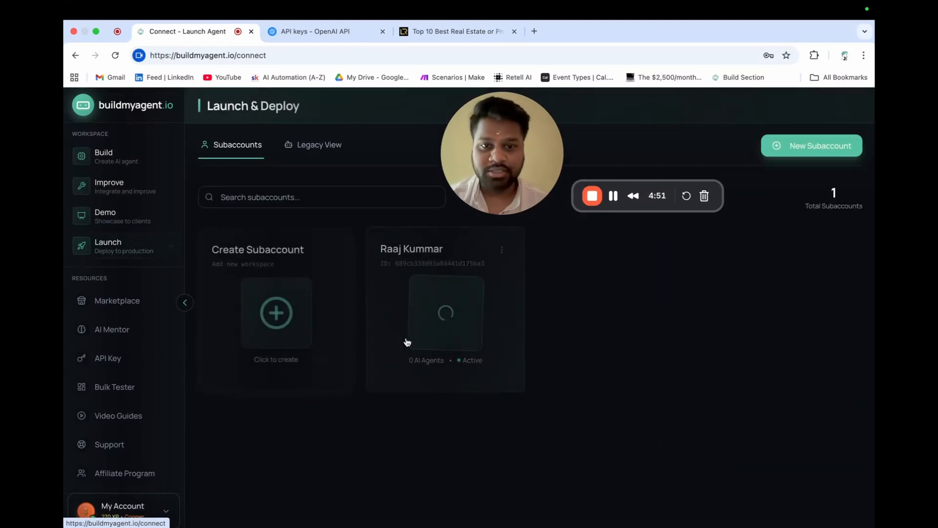
{"action": "left_click_drag", "start_coordinate": [509, 145], "coordinate": [497, 145]}
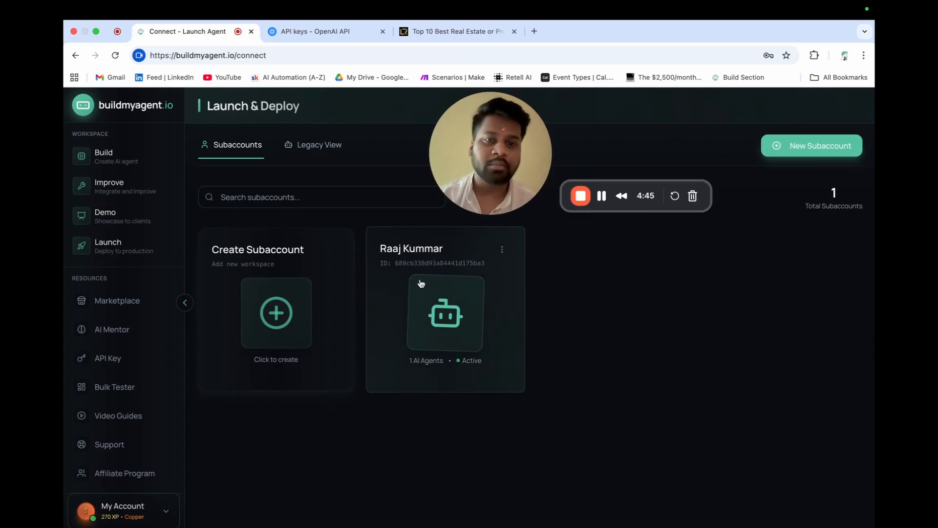
{"action": "left_click", "coordinate": [286, 312]}
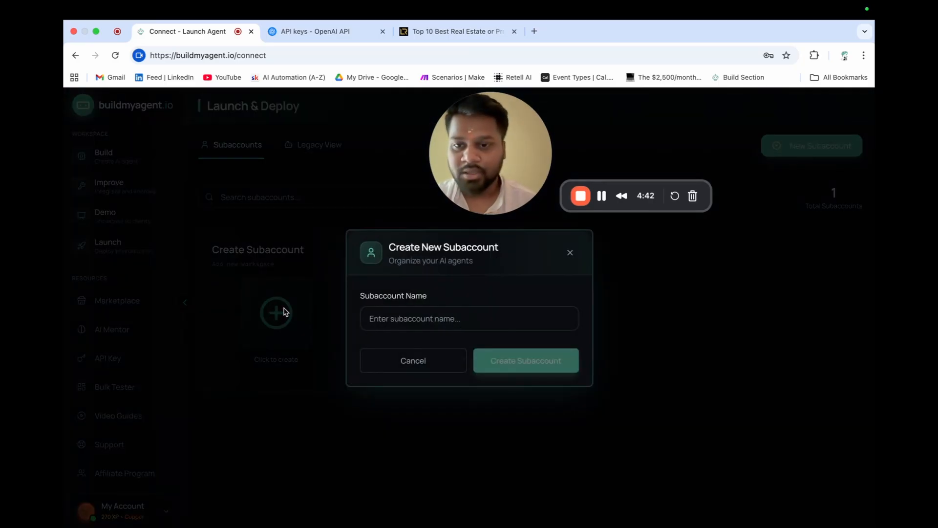
{"action": "left_click", "coordinate": [487, 322]}
{"action": "left_click", "coordinate": [441, 356]}
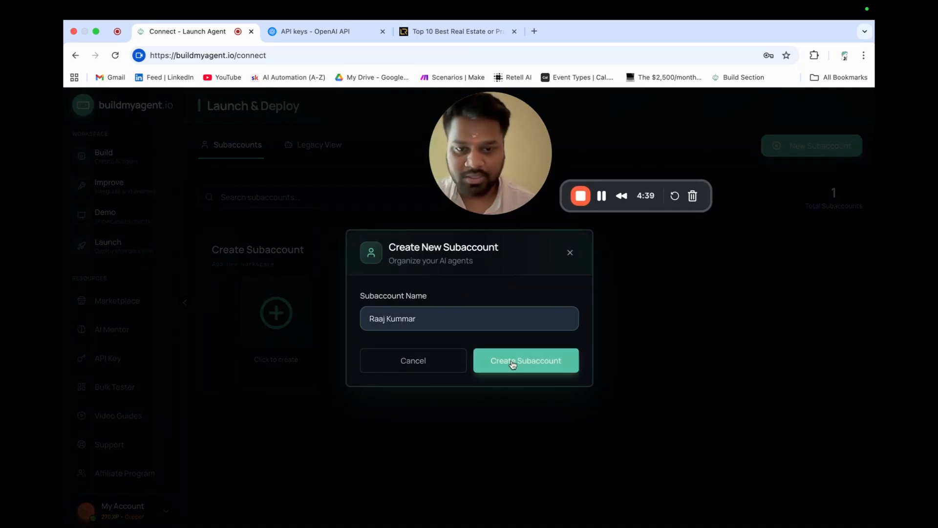
{"action": "left_click", "coordinate": [514, 361]}
- Rename the new subaccount with a 'v2' suffix and open its agents dashboard
{"action": "left_click", "coordinate": [672, 251]}
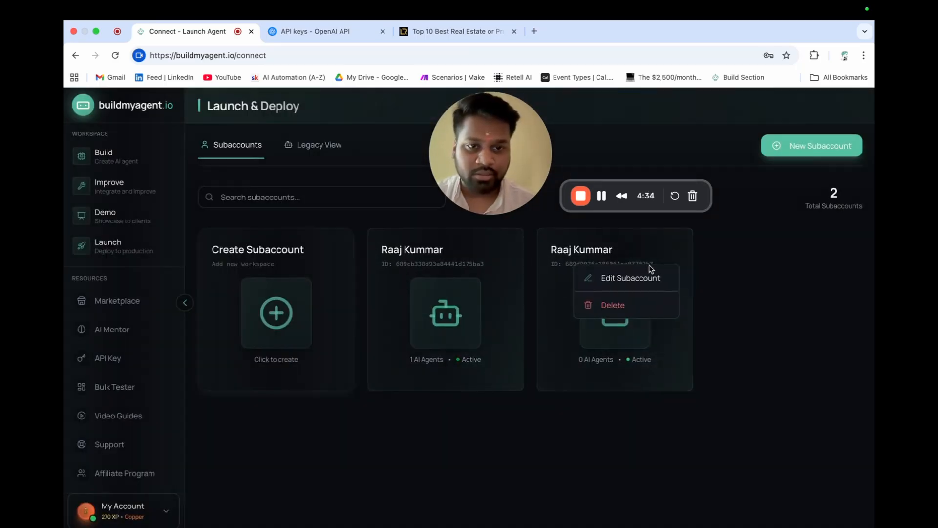
{"action": "left_click", "coordinate": [623, 277]}
{"action": "left_click", "coordinate": [427, 318]}
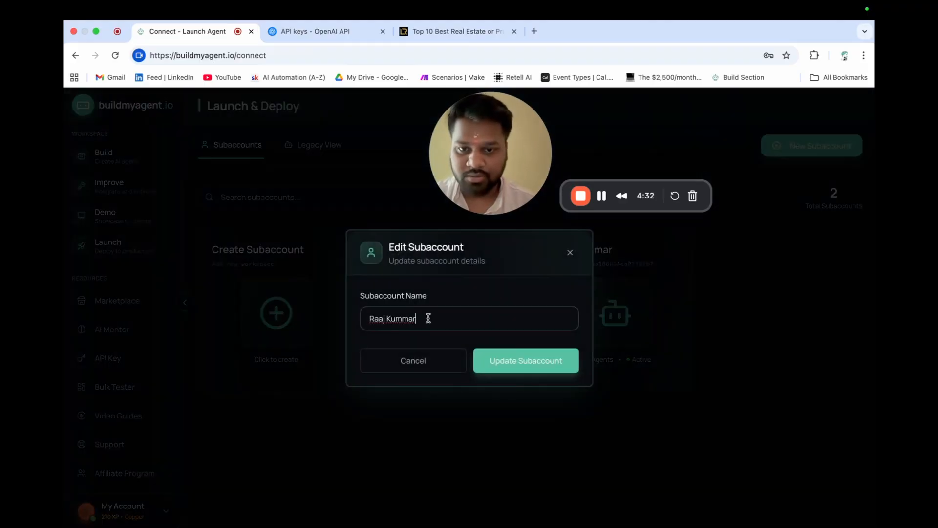
{"action": "type", "text": "v2"}
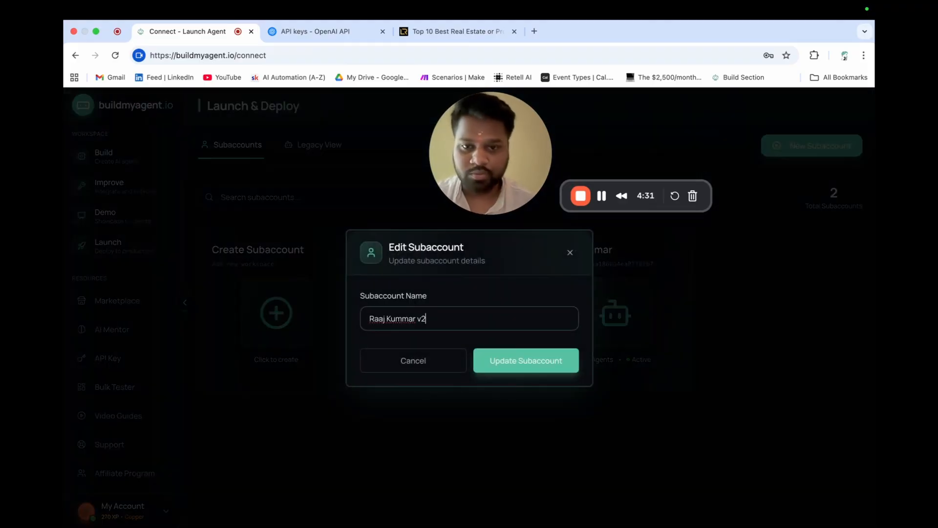
{"action": "left_click", "coordinate": [532, 363]}
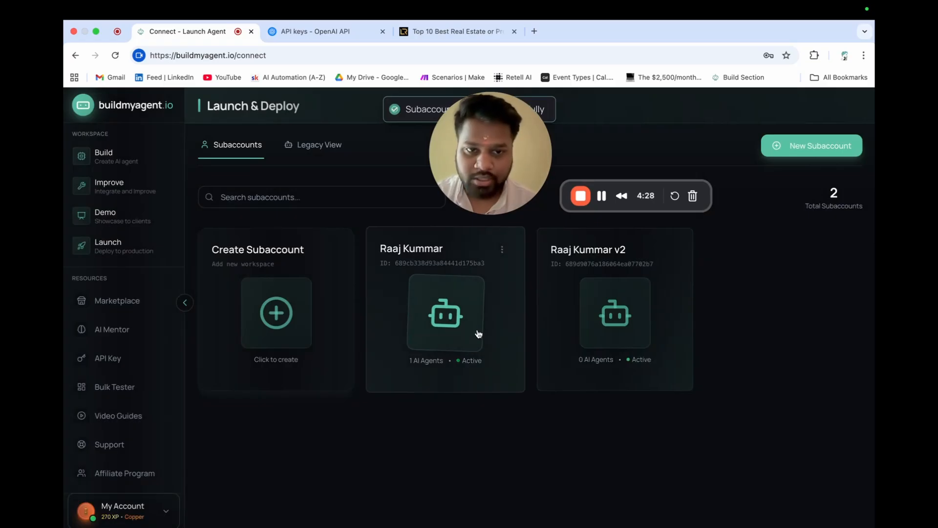
{"action": "left_click", "coordinate": [614, 315]}
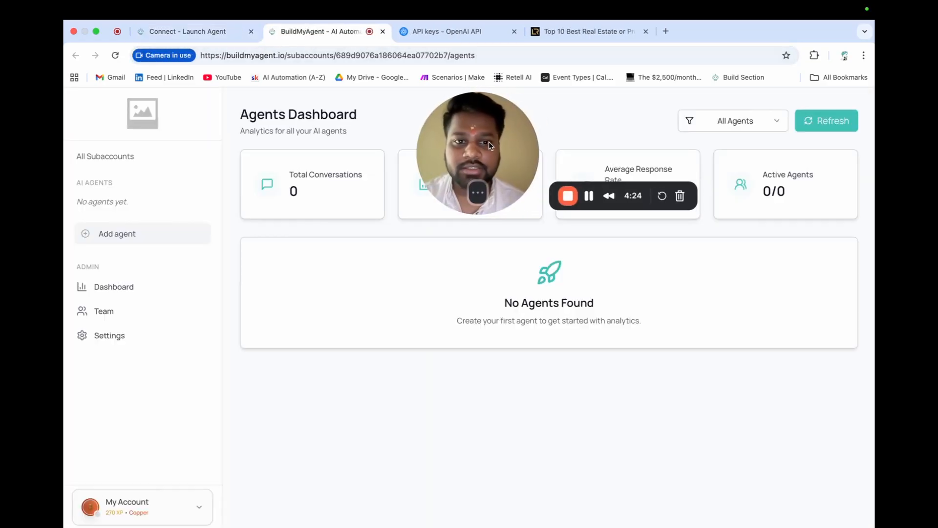
- Add a new agent named 'Raj AI' and continue to the integration selection step
{"action": "left_click", "coordinate": [132, 237]}
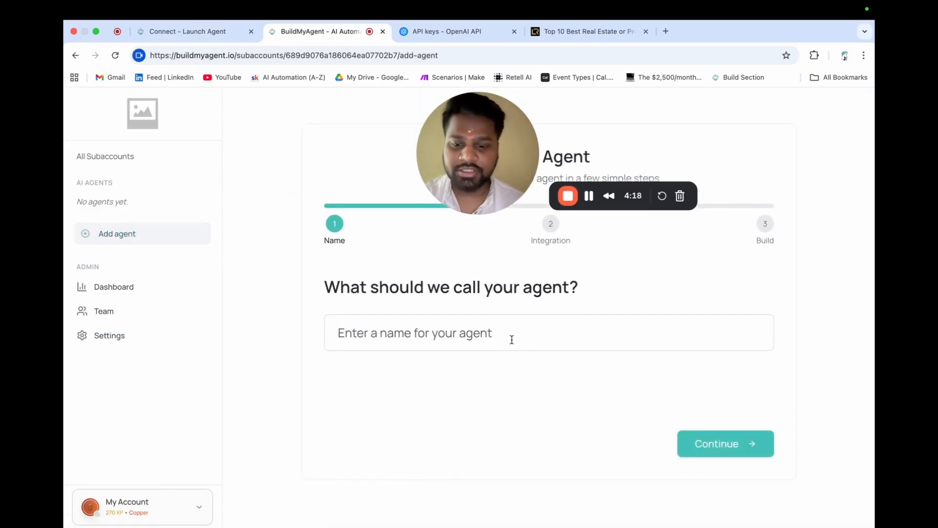
{"action": "type", "text": "Raj AI"}
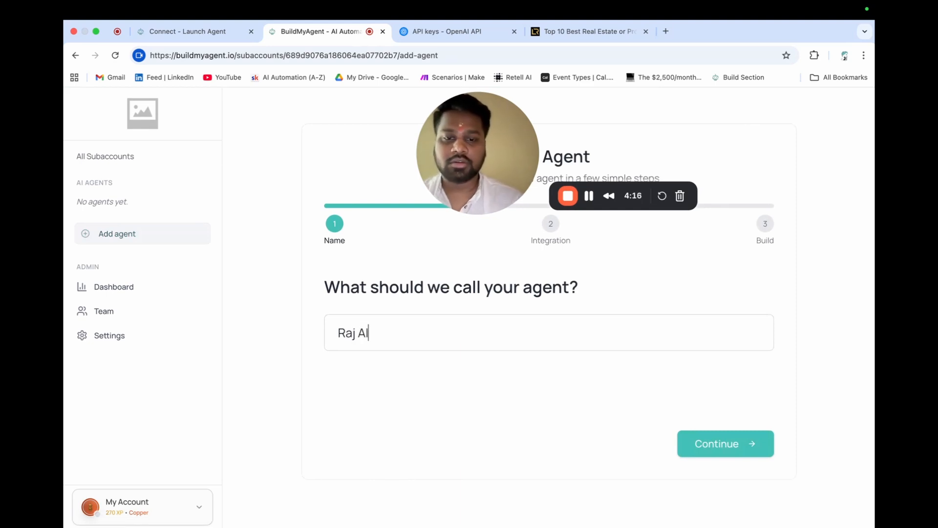
{"action": "left_click", "coordinate": [726, 443]}
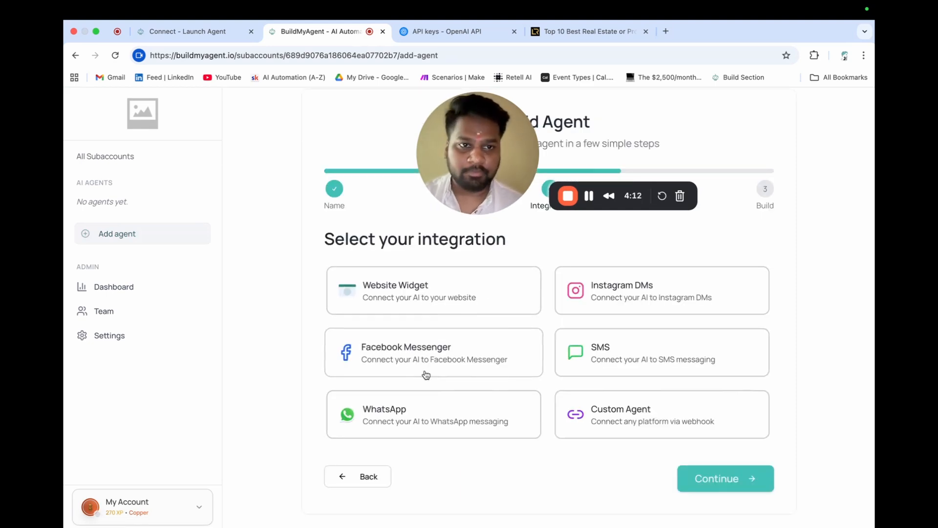
{"action": "scroll", "coordinate": [425, 373], "scroll_direction": "down", "scroll_amount": 1}
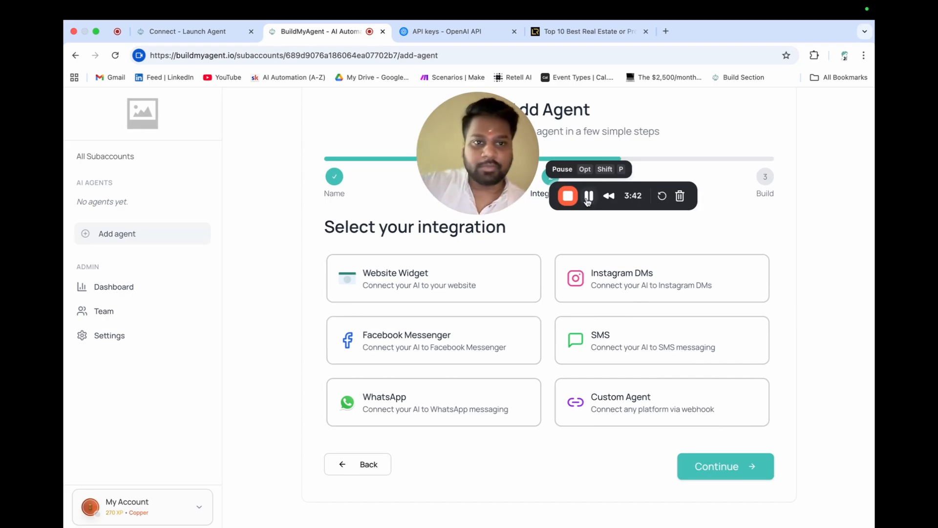
{"action": "left_click", "coordinate": [588, 196]}
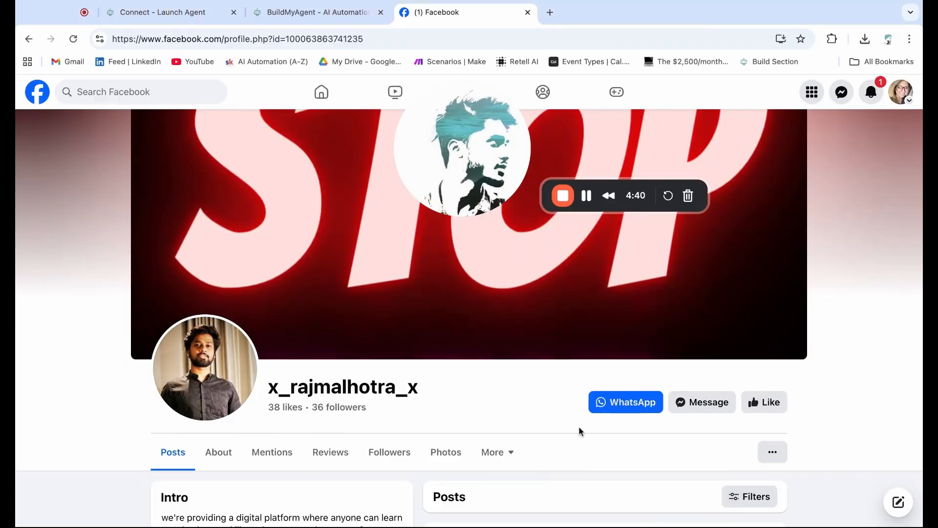
- Message the business page via Get started with 'hey i want to buy a propert in texas'
{"action": "left_click", "coordinate": [709, 406]}
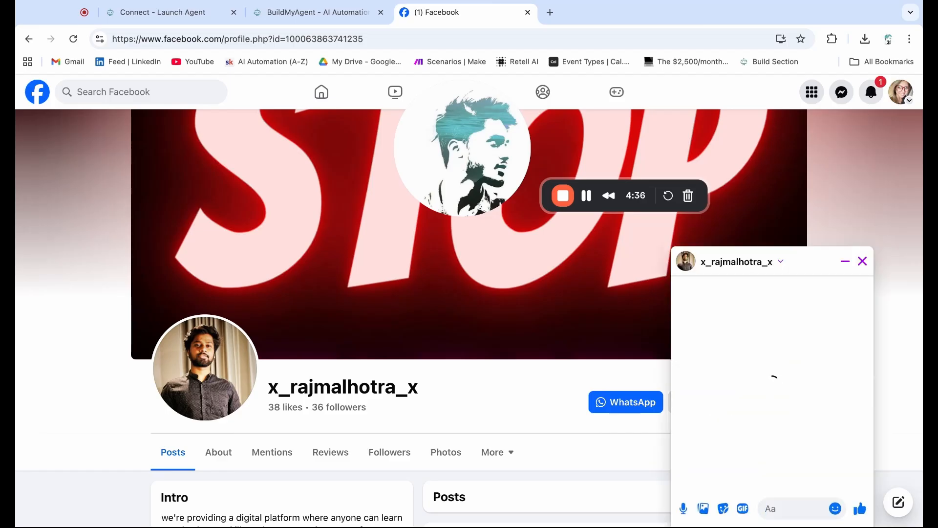
{"action": "left_click", "coordinate": [790, 463]}
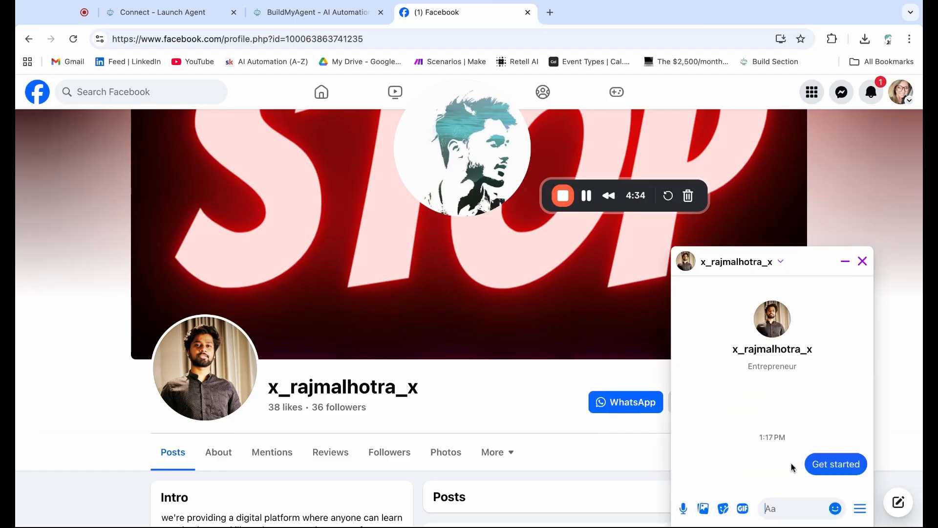
{"action": "type", "text": "hey "}
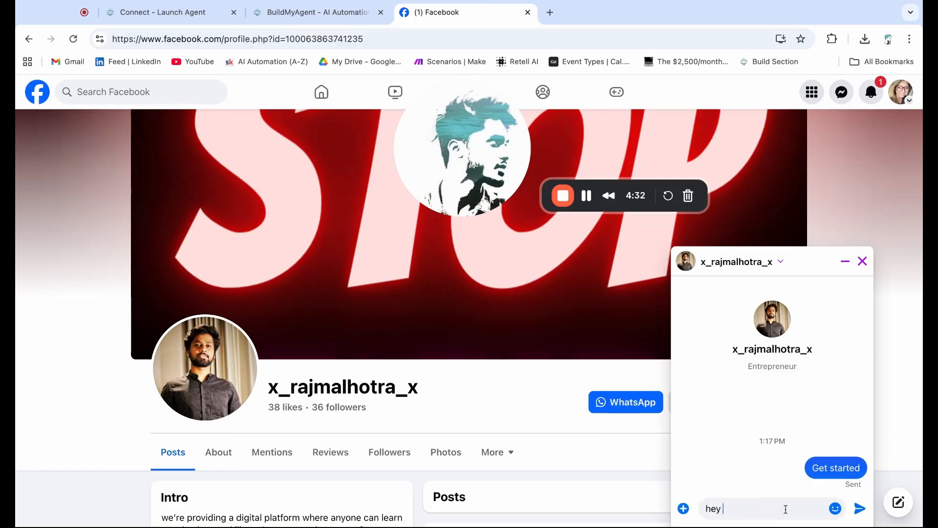
{"action": "type", "text": "i want to buy a propert i"}
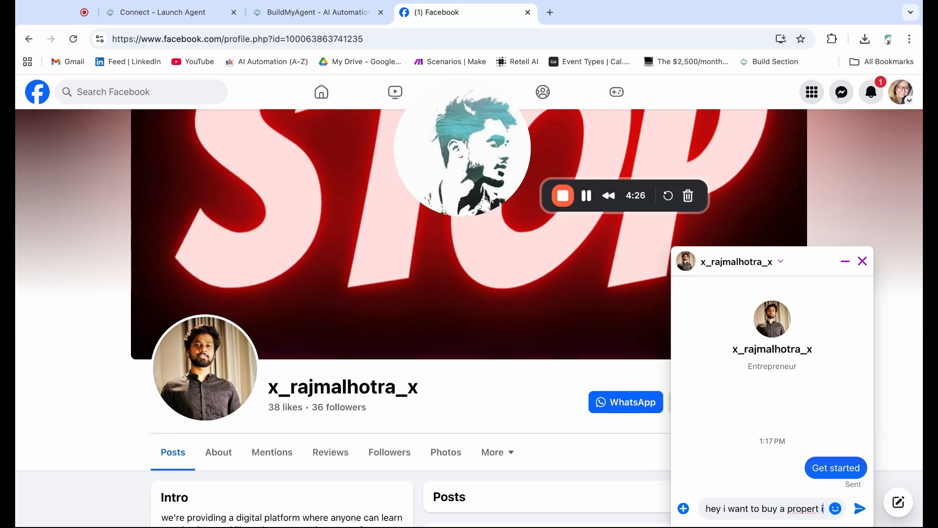
{"action": "type", "text": "n te"}
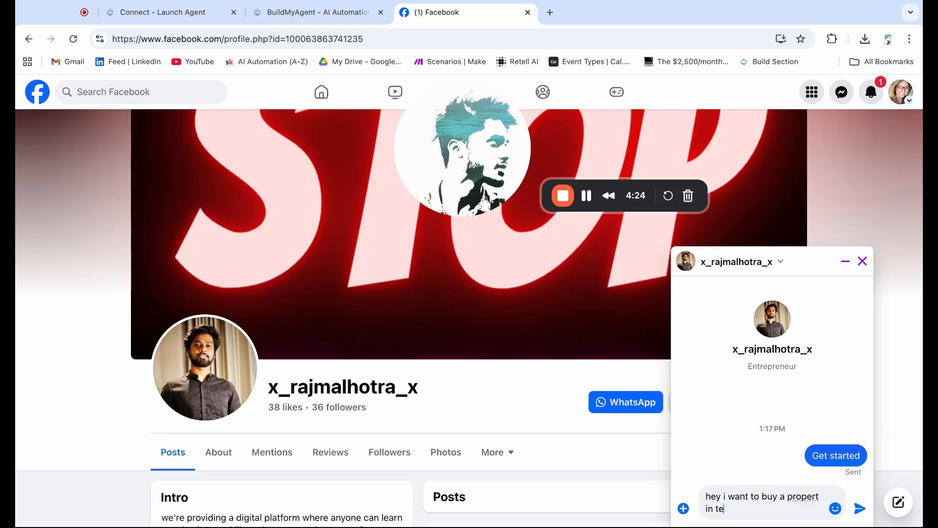
{"action": "type", "text": "xas"}
{"action": "key", "text": "Return"}
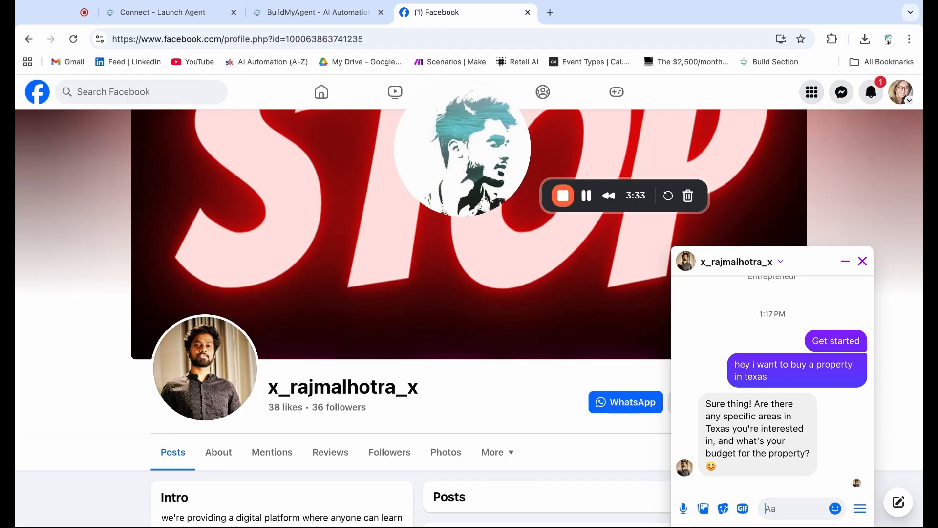
- Send 'so i'm looking in middle of texas for around 2million dollar luxury appartment !' to the bot
{"action": "left_click", "coordinate": [788, 510]}
{"action": "type", "text": "so i'm"}
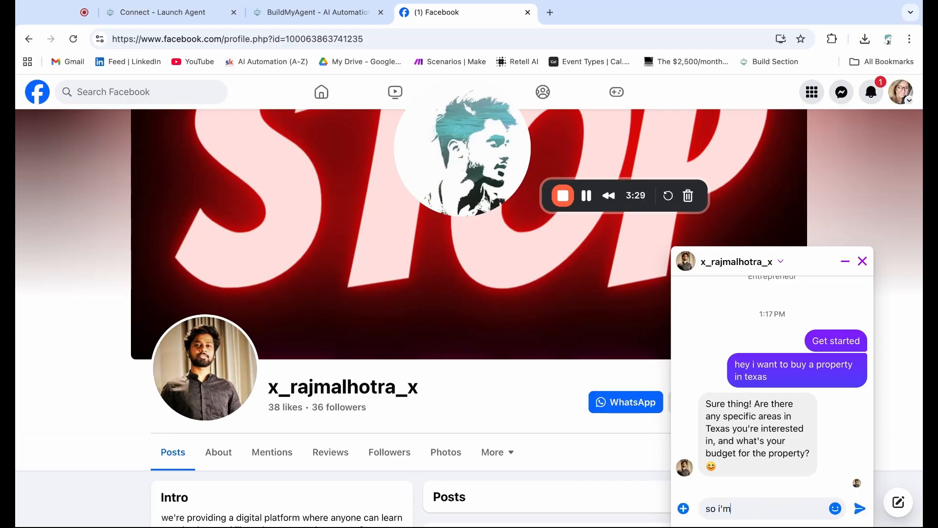
{"action": "type", "text": " looin"}
{"action": "key", "text": "BackSpace"}
{"action": "key", "text": "BackSpace"}
{"action": "type", "text": "king in middle of texa"}
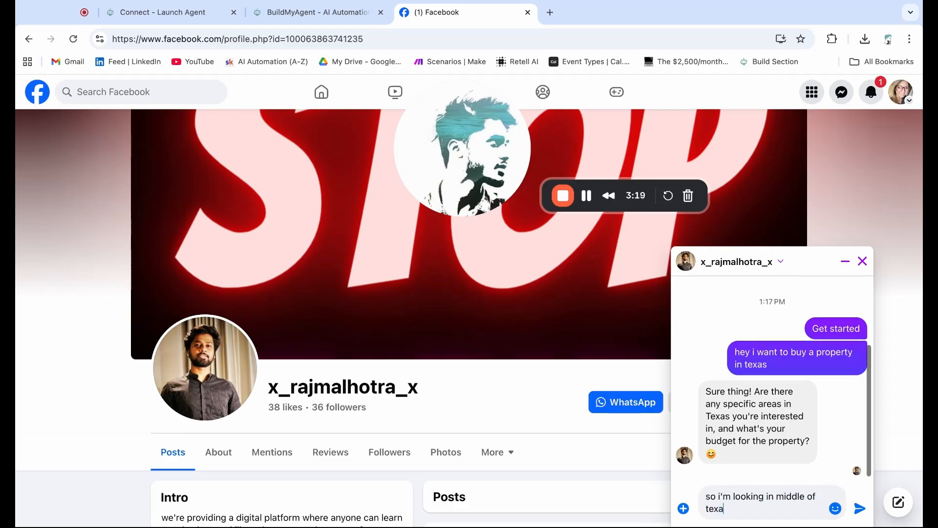
{"action": "type", "text": "s an"}
{"action": "key", "text": "BackSpace"}
{"action": "key", "text": "BackSpace"}
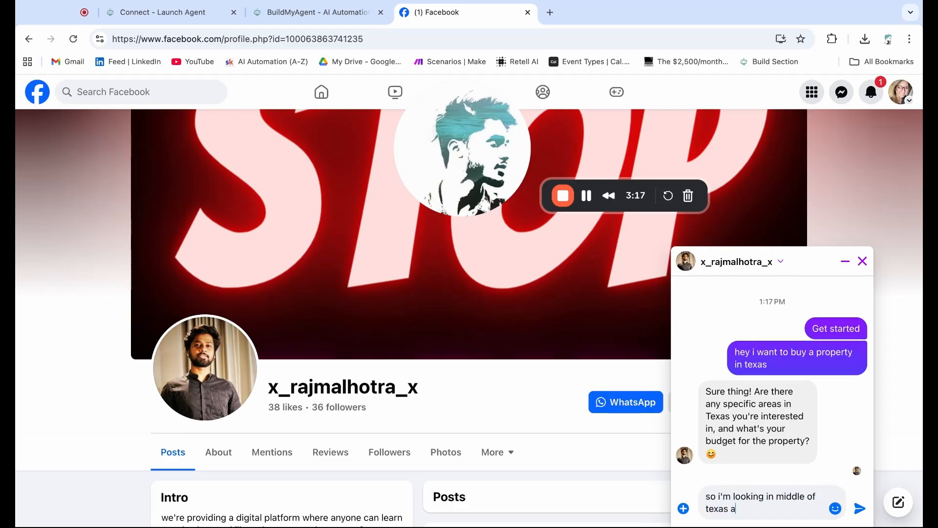
{"action": "type", "text": "for around 2million dollar appr"}
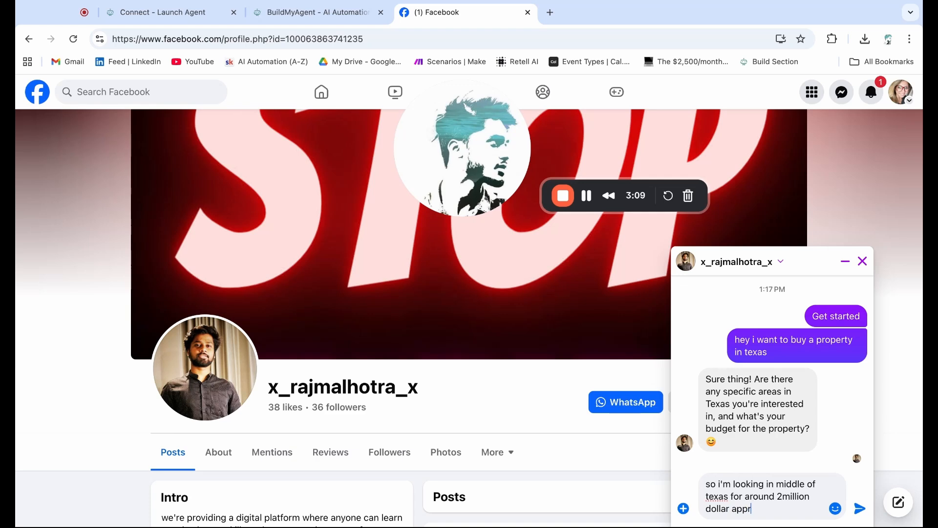
{"action": "key", "text": "BackSpace"}
{"action": "key", "text": "BackSpace"}
{"action": "key", "text": "BackSpace"}
{"action": "key", "text": "BackSpace"}
{"action": "type", "text": "luxury appartment"}
{"action": "key", "text": "Return"}
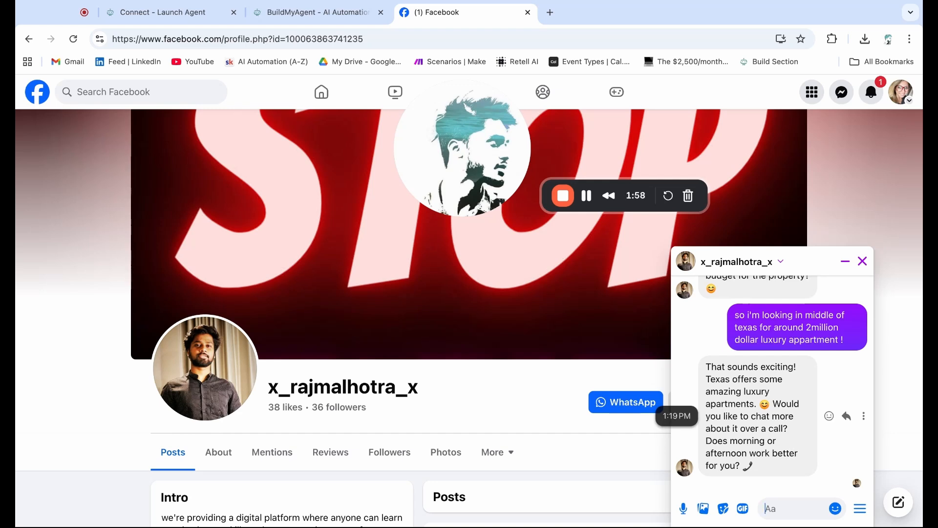
- Minimize the chat popup and open the business page conversation in full-page Messenger
{"action": "left_click", "coordinate": [844, 265]}
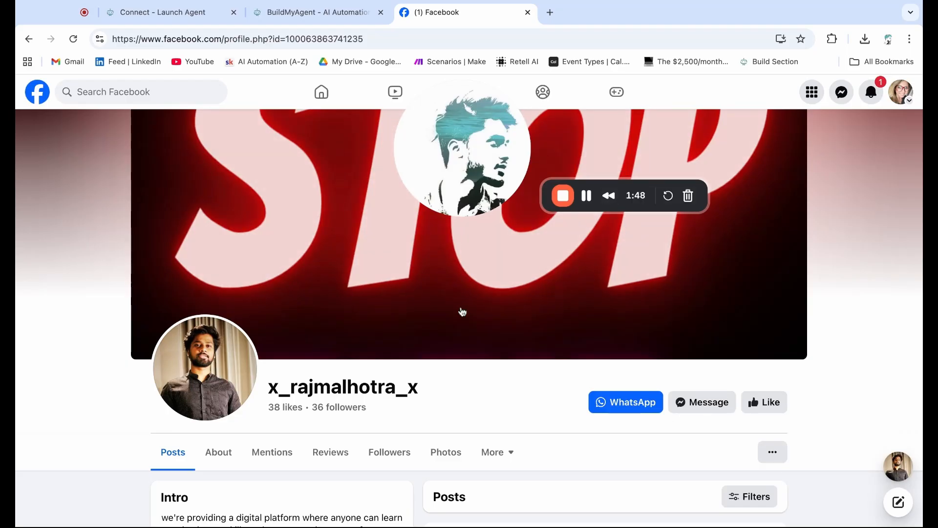
{"action": "left_click", "coordinate": [842, 93]}
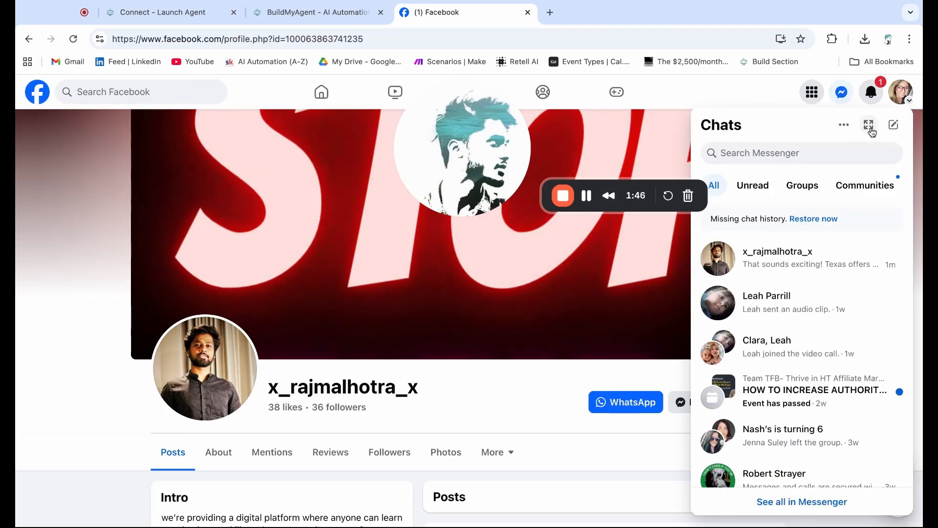
{"action": "left_click", "coordinate": [869, 125]}
{"action": "left_click", "coordinate": [120, 268]}
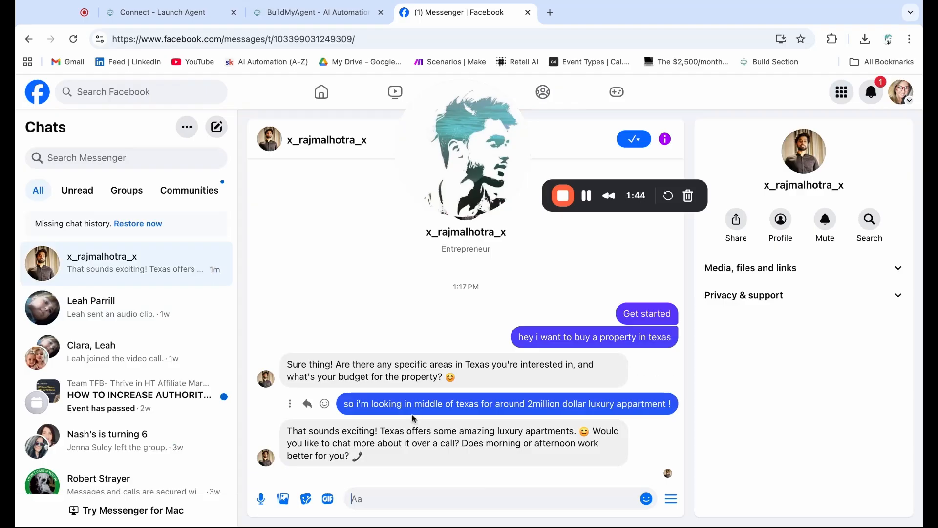